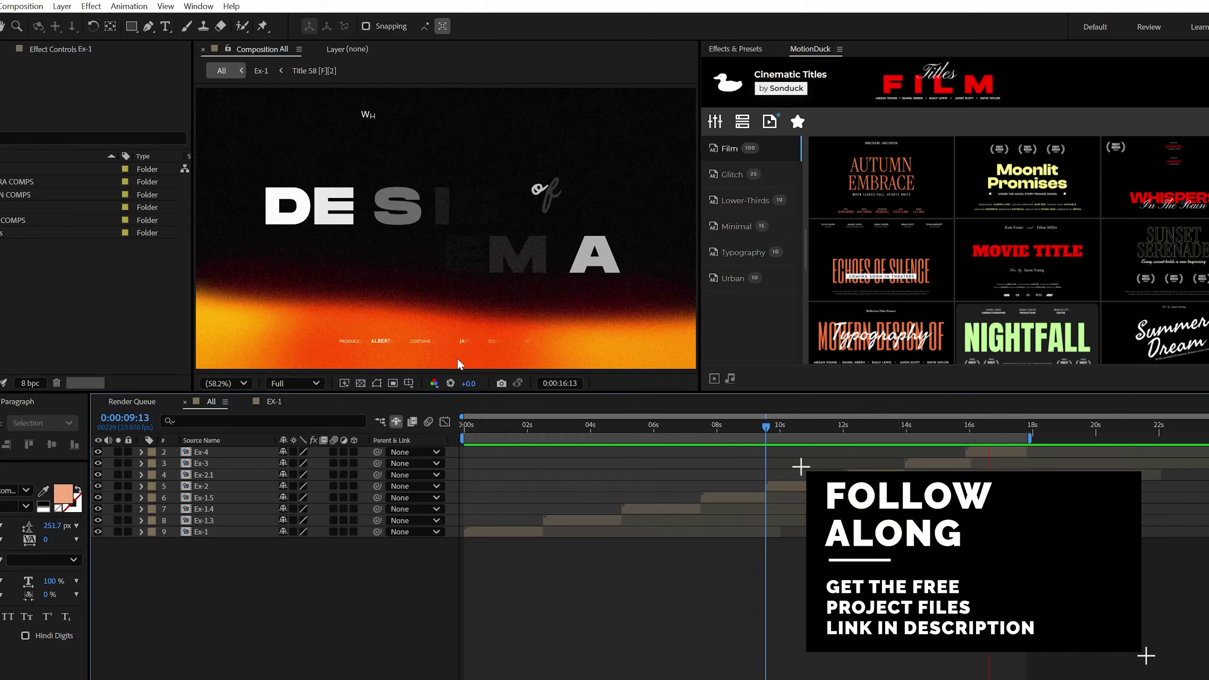
# Replay the title comp from the start, then open Ex-1 and select its Shape Directional layer
pyautogui.click(458, 414)
pyautogui.press('space')
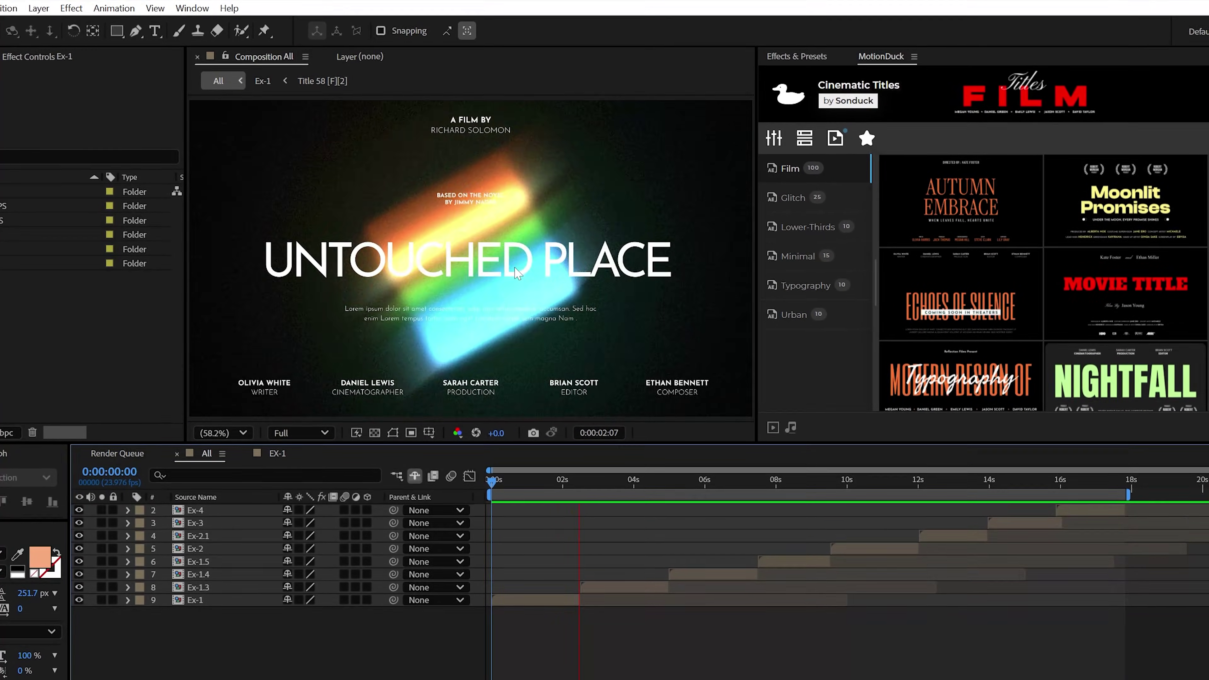
pyautogui.doubleClick(510, 266)
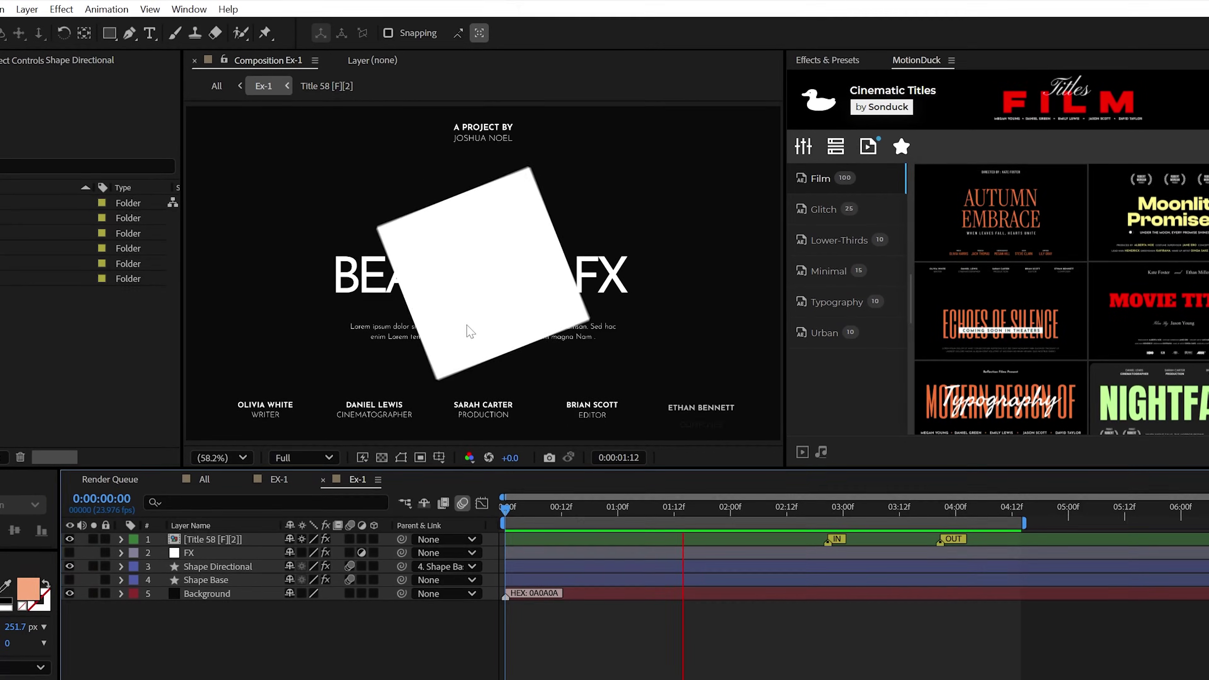
pyautogui.click(485, 227)
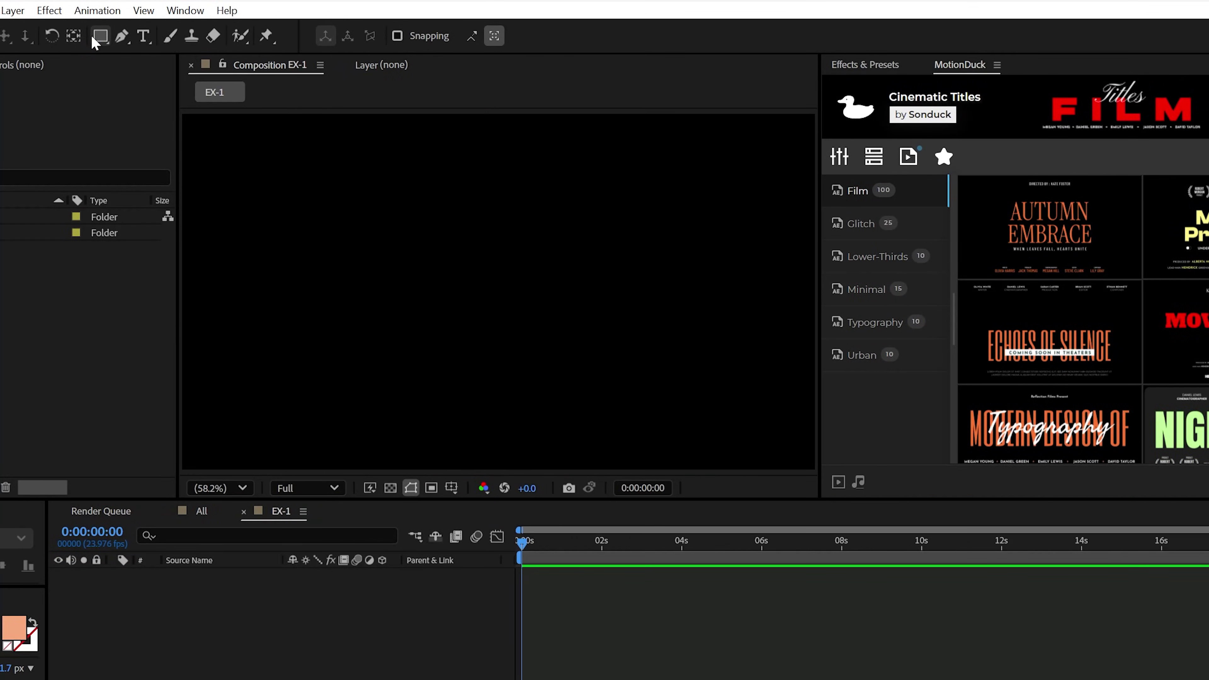
# Draw a large square at the centre of EX-1 with the Rectangle Tool
pyautogui.click(95, 38)
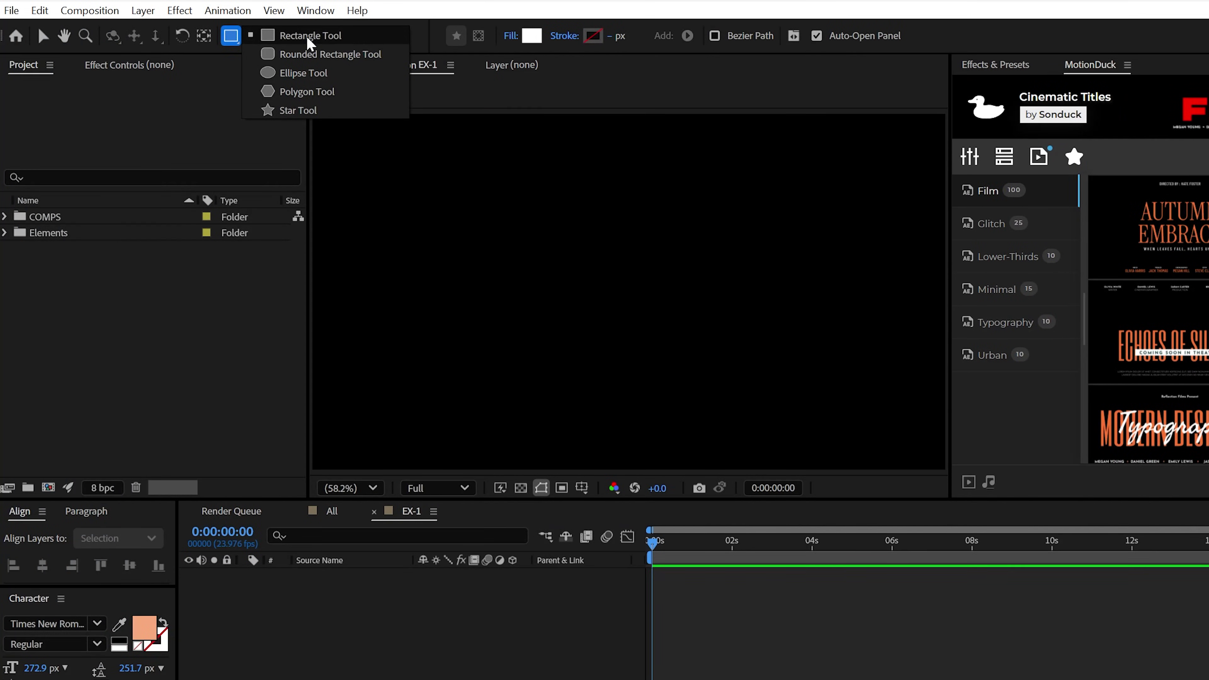
pyautogui.click(298, 110)
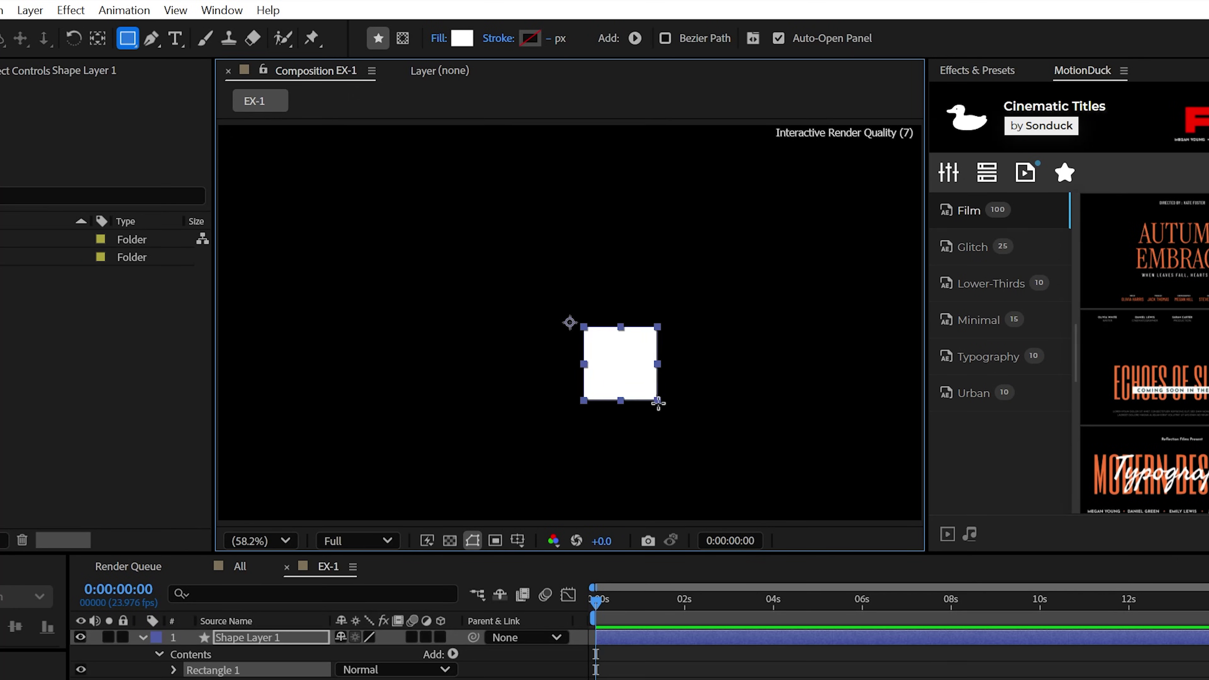
pyautogui.moveTo(658, 404); pyautogui.dragTo(669, 427)
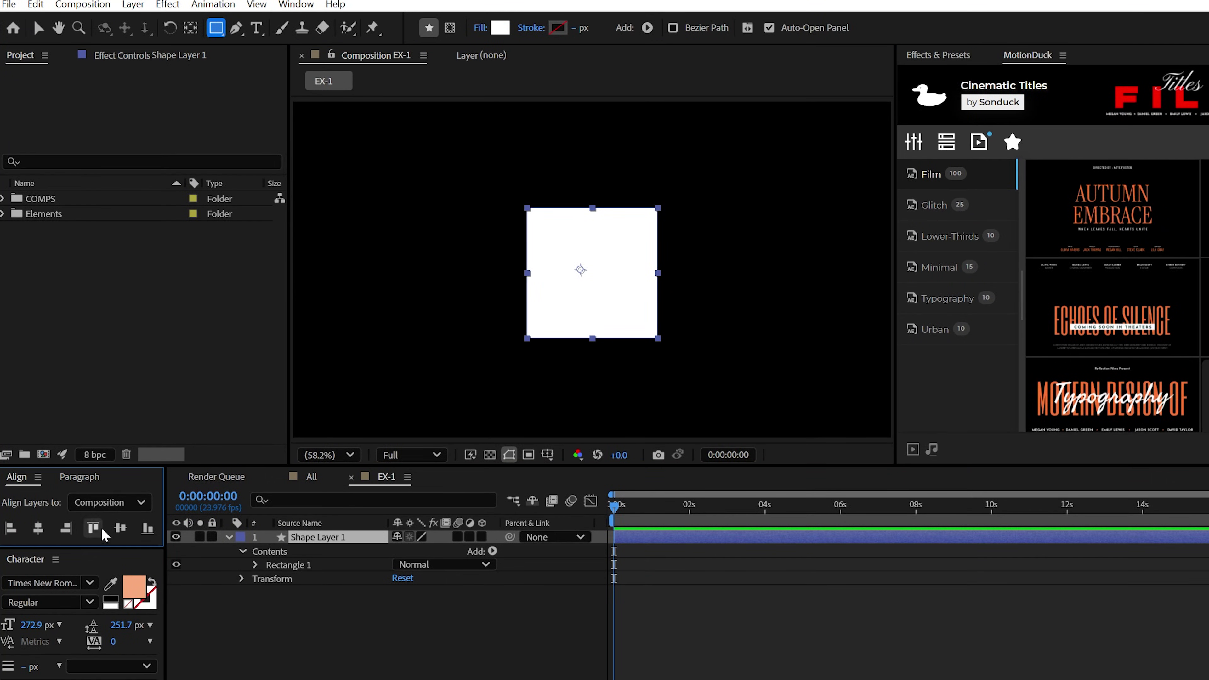
pyautogui.press('v')
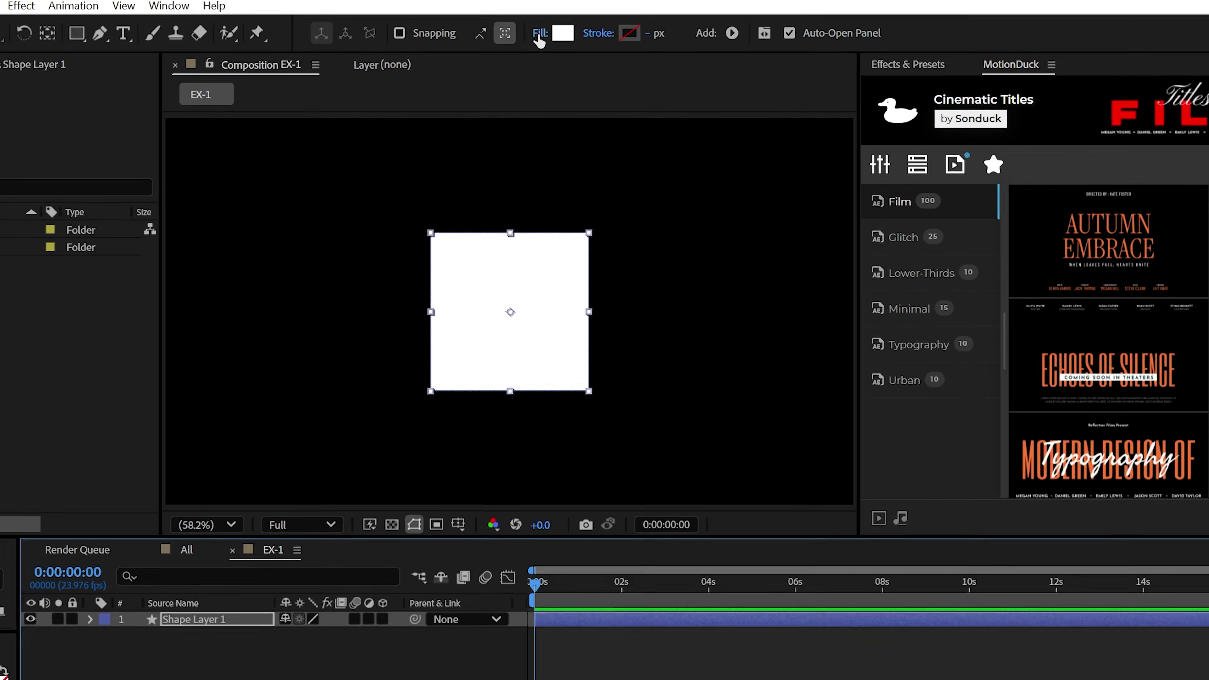
# Fill the square with a white-to-black linear gradient, start point pulled out to -220,0
pyautogui.click(617, 27)
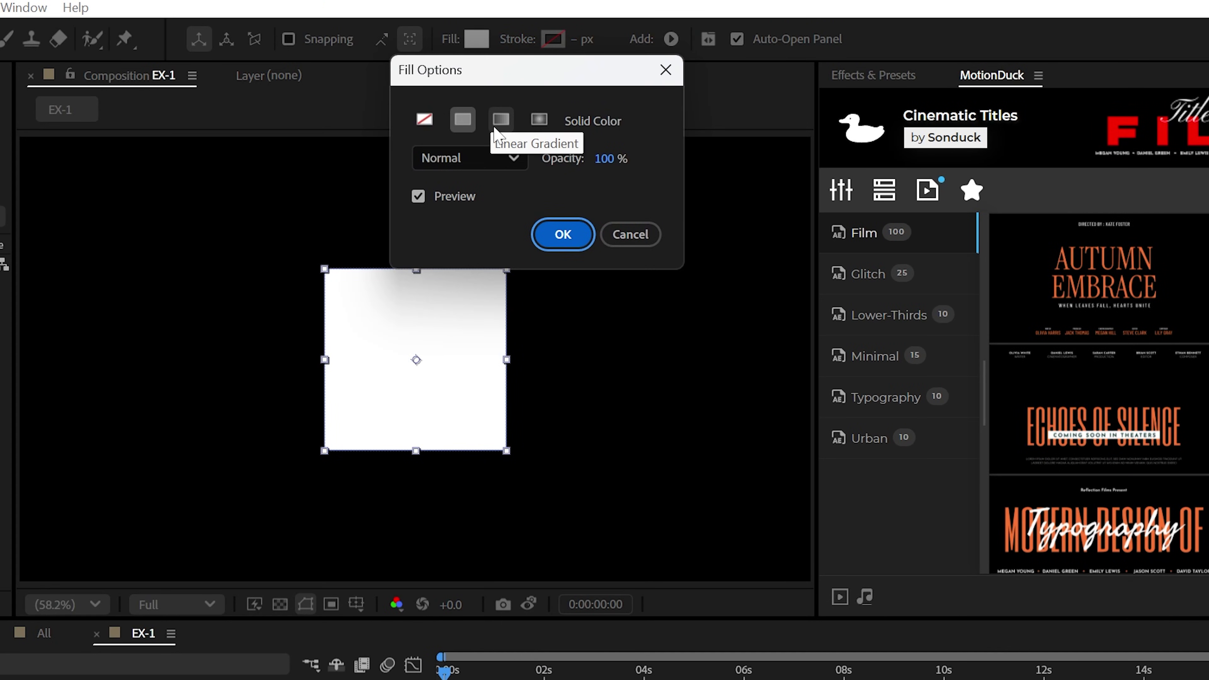
pyautogui.click(497, 133)
pyautogui.click(563, 234)
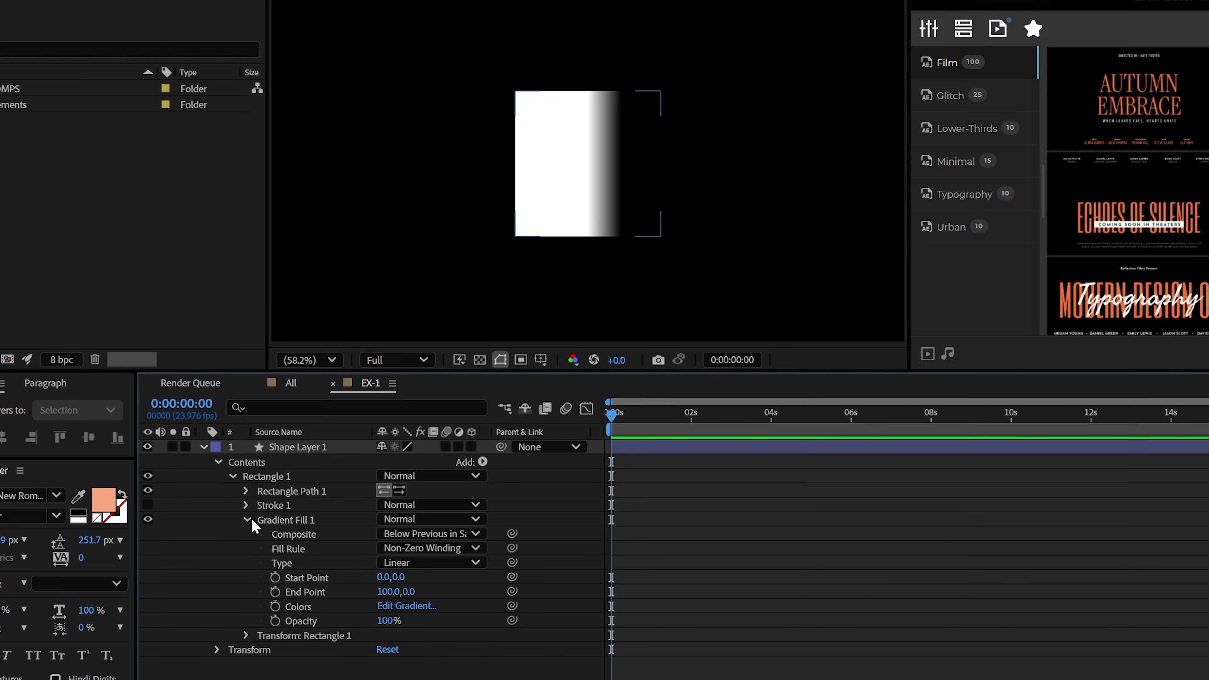
pyautogui.click(294, 523)
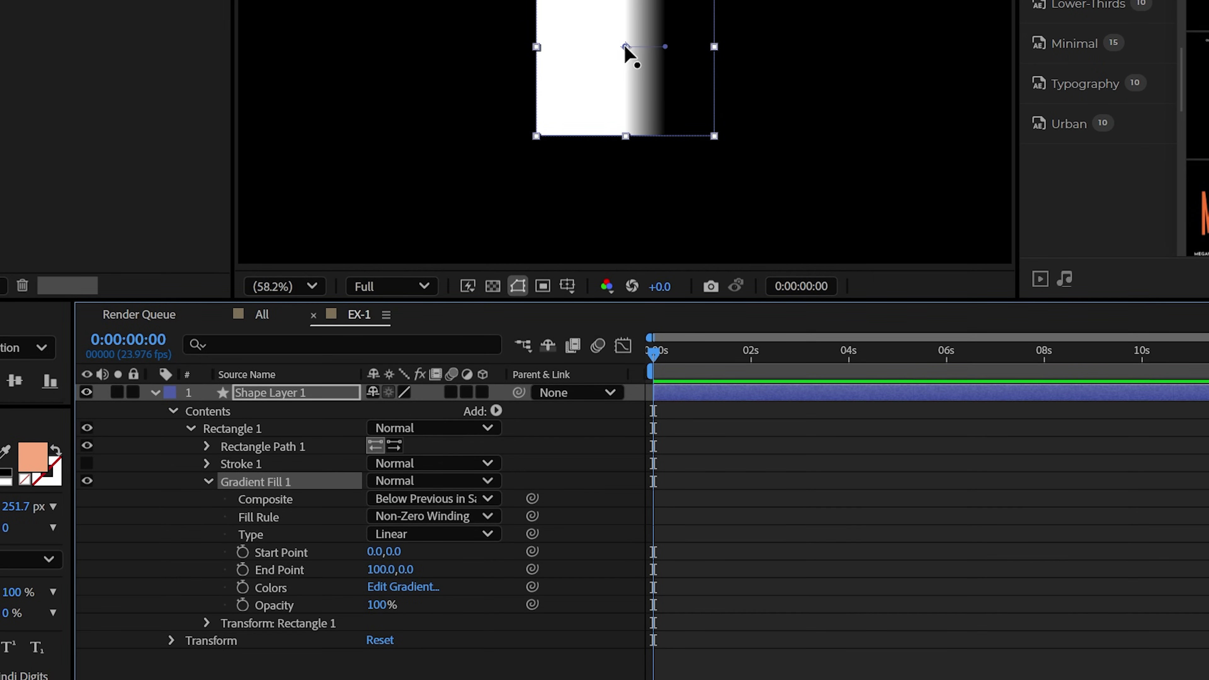
pyautogui.moveTo(624, 45); pyautogui.dragTo(534, 49)
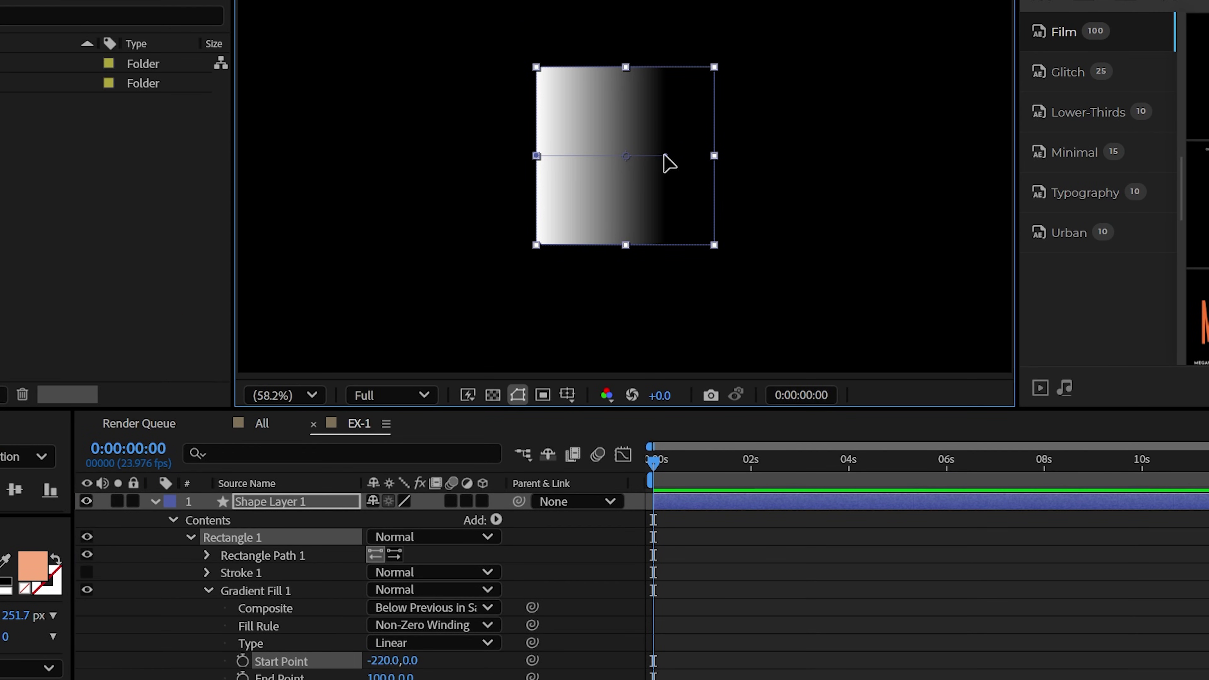
pyautogui.moveTo(664, 155); pyautogui.dragTo(713, 157)
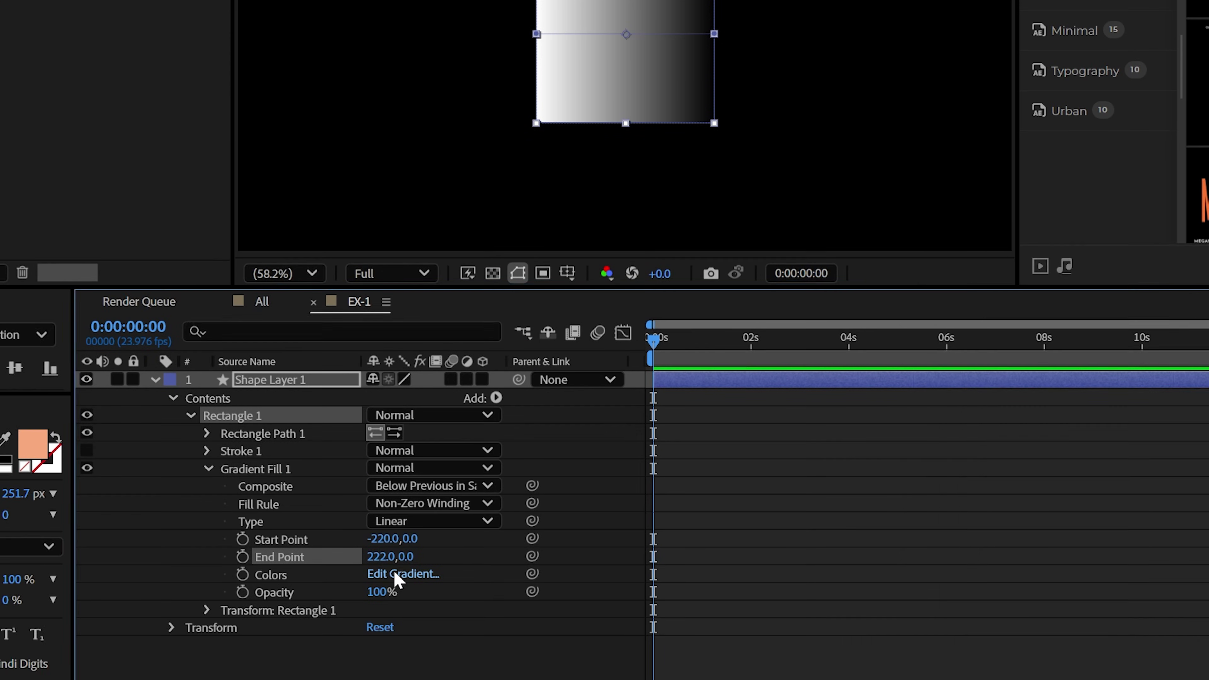
# Set the gradient's first colour stop to pale blue B6E1FF
pyautogui.click(396, 574)
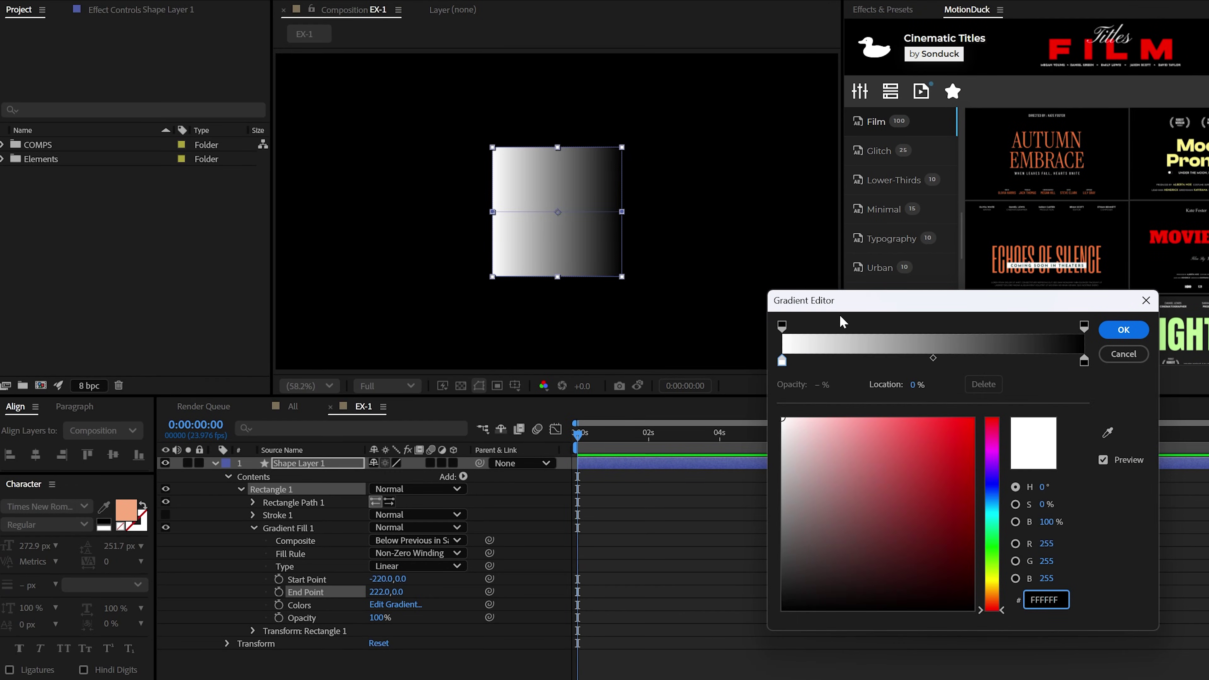
pyautogui.moveTo(841, 318); pyautogui.dragTo(432, 346)
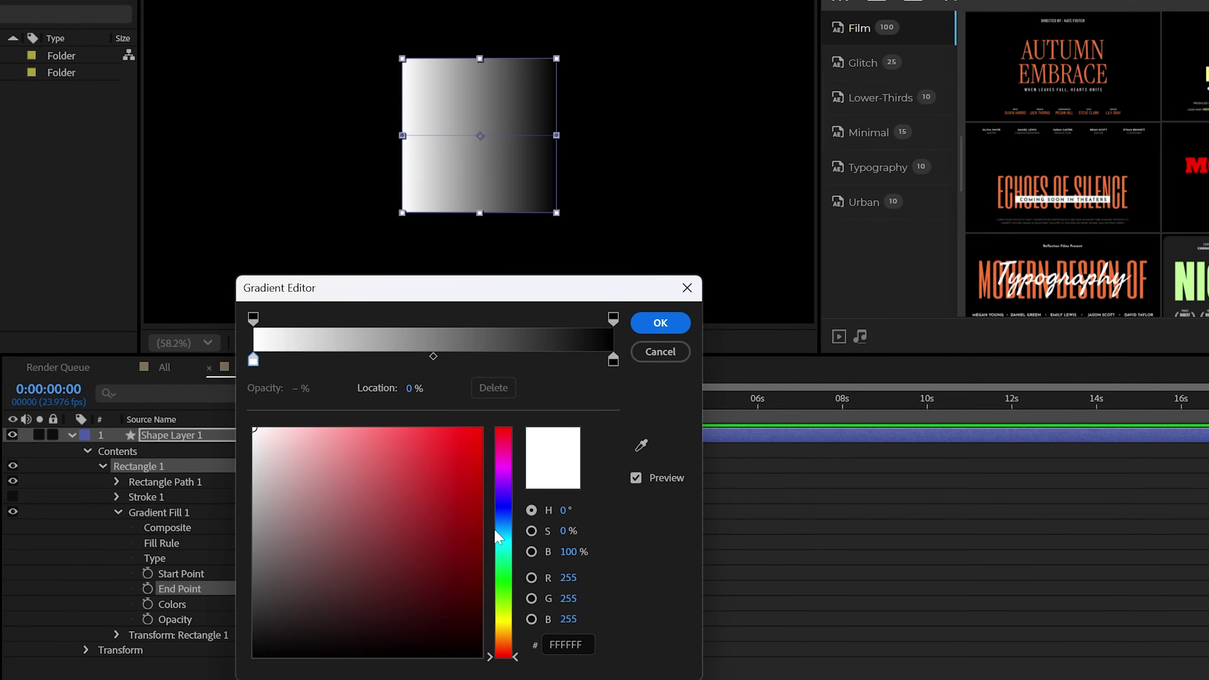
pyautogui.click(578, 551)
pyautogui.click(578, 541)
pyautogui.click(482, 524)
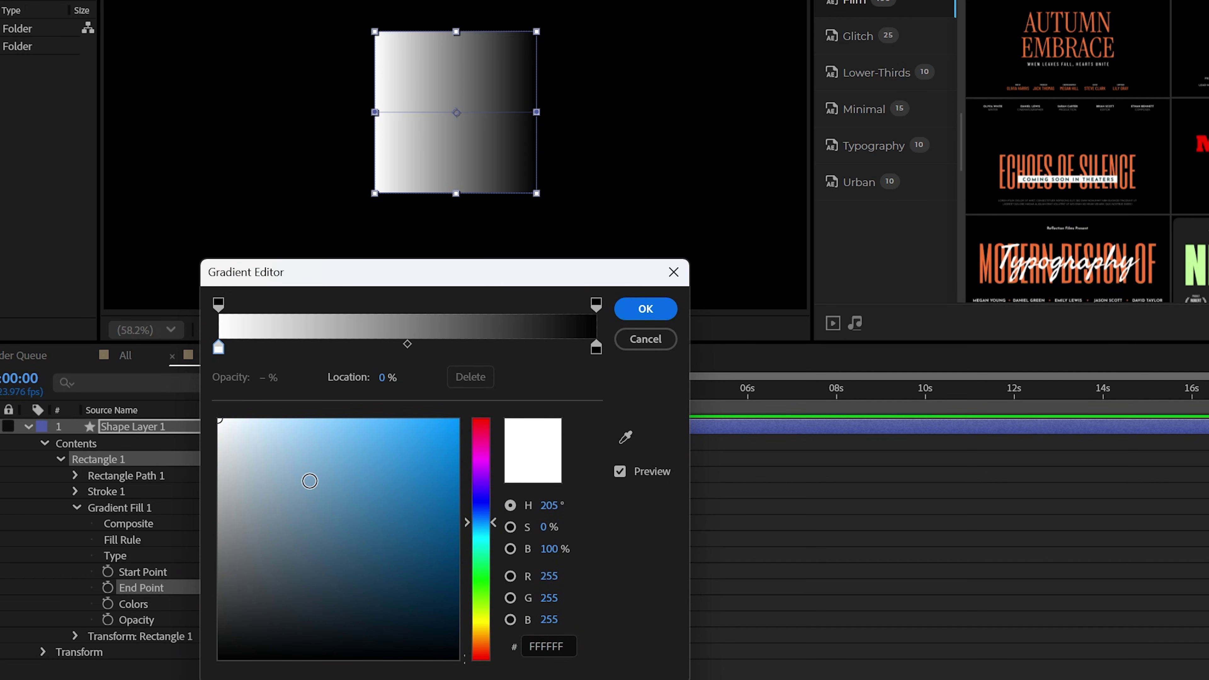
pyautogui.moveTo(310, 482); pyautogui.dragTo(286, 392)
# Add a mid blue stop at 36.9% and a dark blue stop, then apply the gradient
pyautogui.click(359, 347)
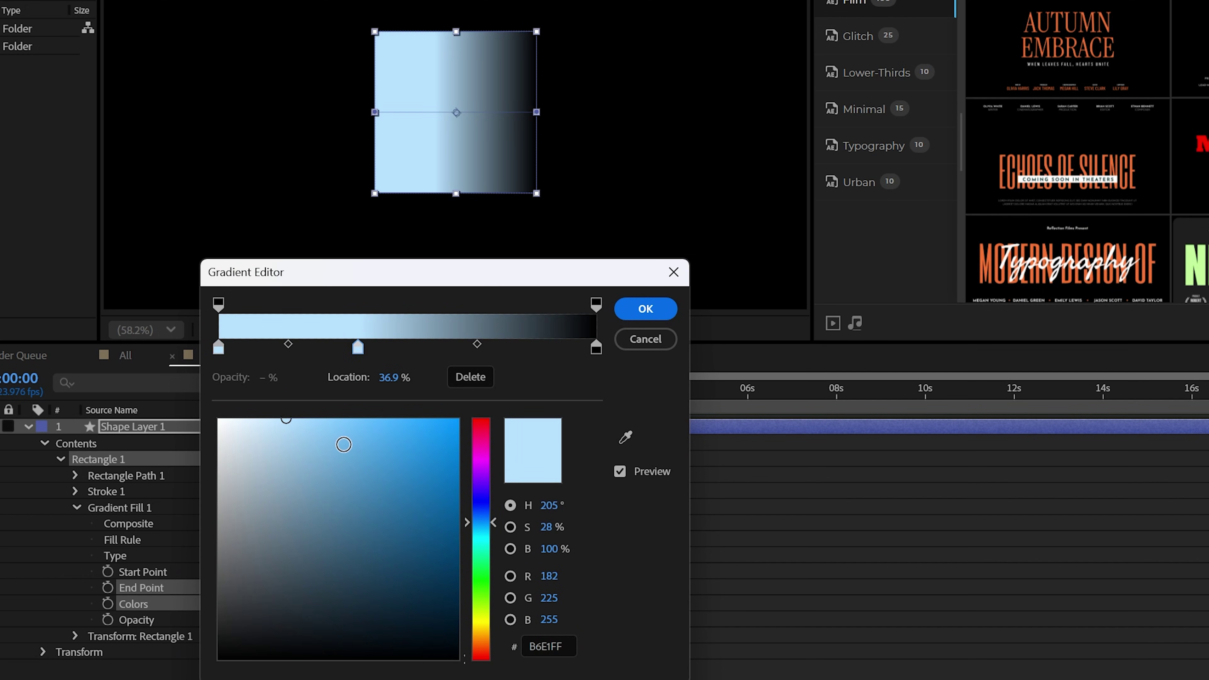
pyautogui.moveTo(353, 442); pyautogui.dragTo(451, 561)
pyautogui.click(491, 348)
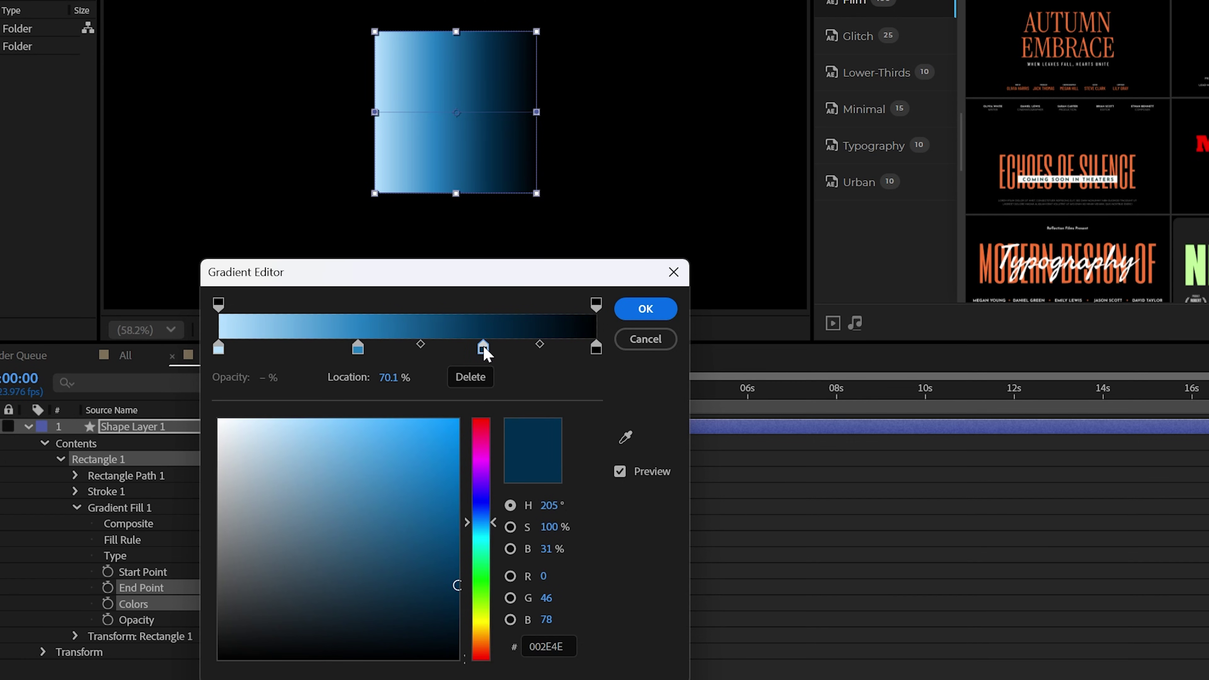
pyautogui.click(646, 308)
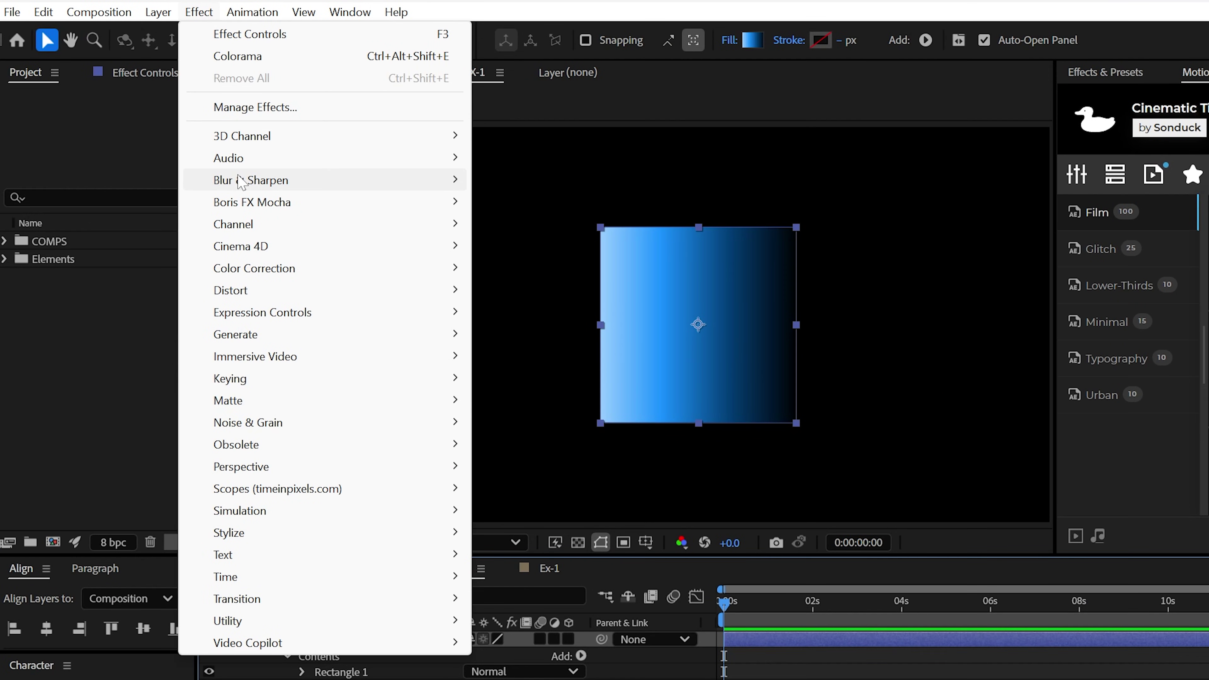
# Apply Directional Blur to the square and duplicate the shape layer
pyautogui.moveTo(241, 182)
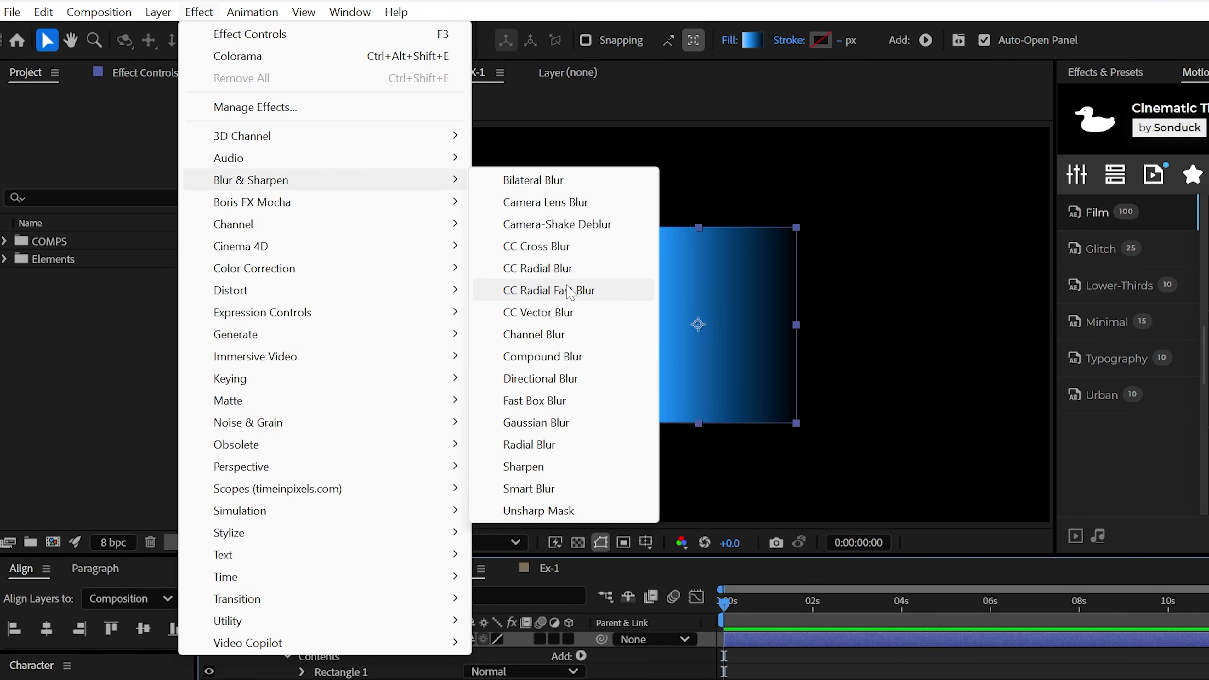
pyautogui.click(541, 378)
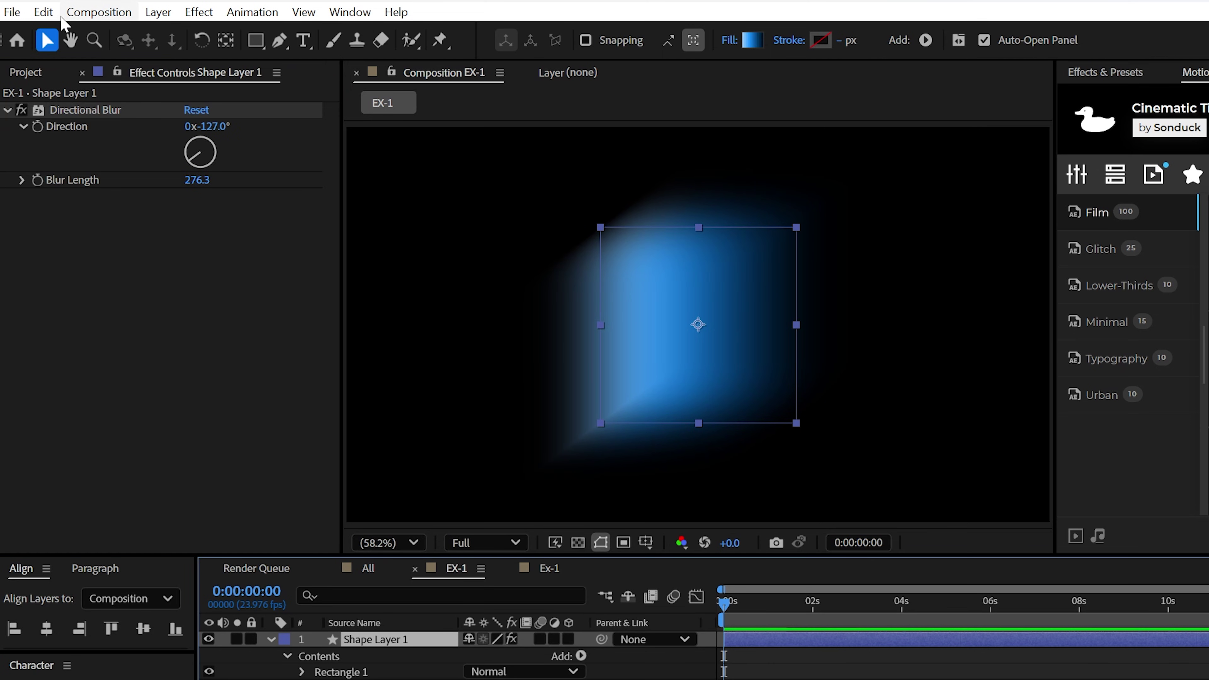
pyautogui.click(47, 12)
pyautogui.click(86, 287)
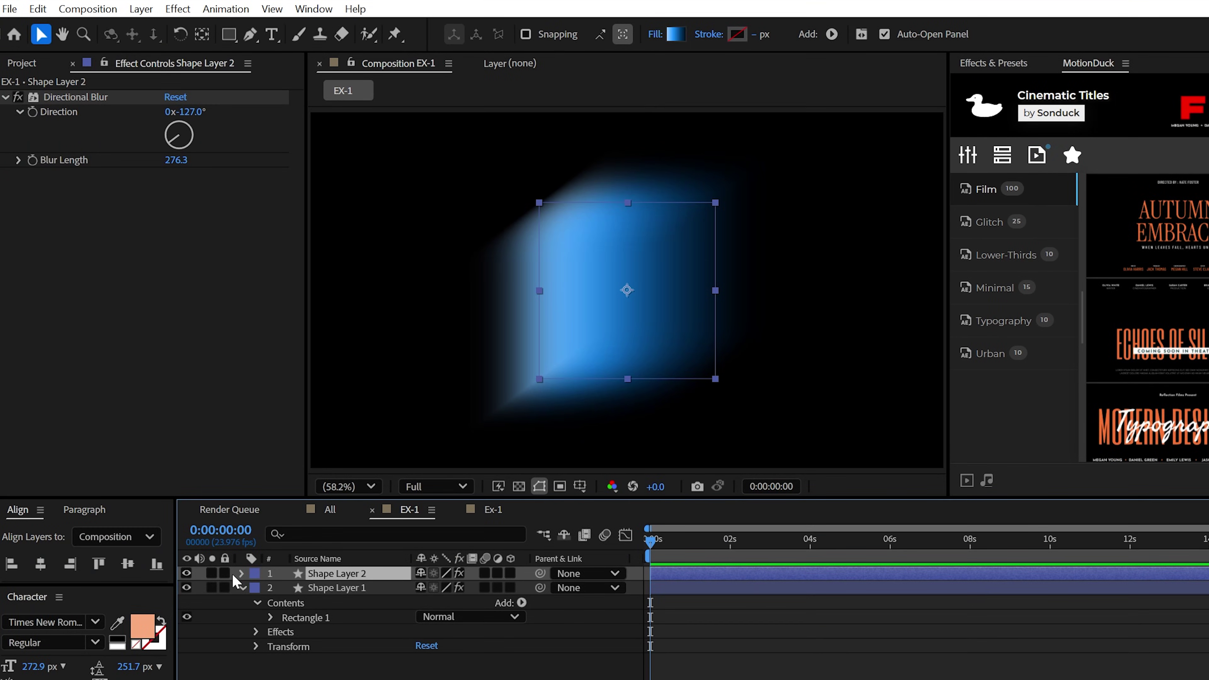
# Replace the lower copy's Directional Blur with a Gaussian Blur of 55.2
pyautogui.click(326, 589)
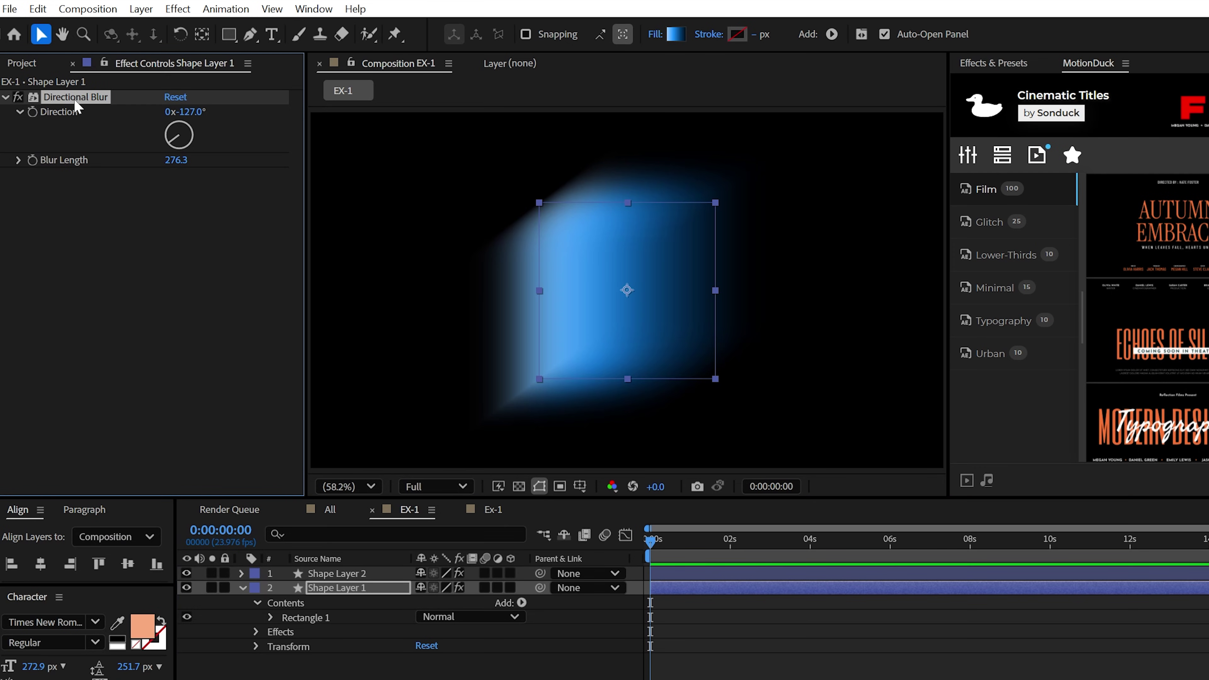
pyautogui.press('Delete')
pyautogui.click(177, 9)
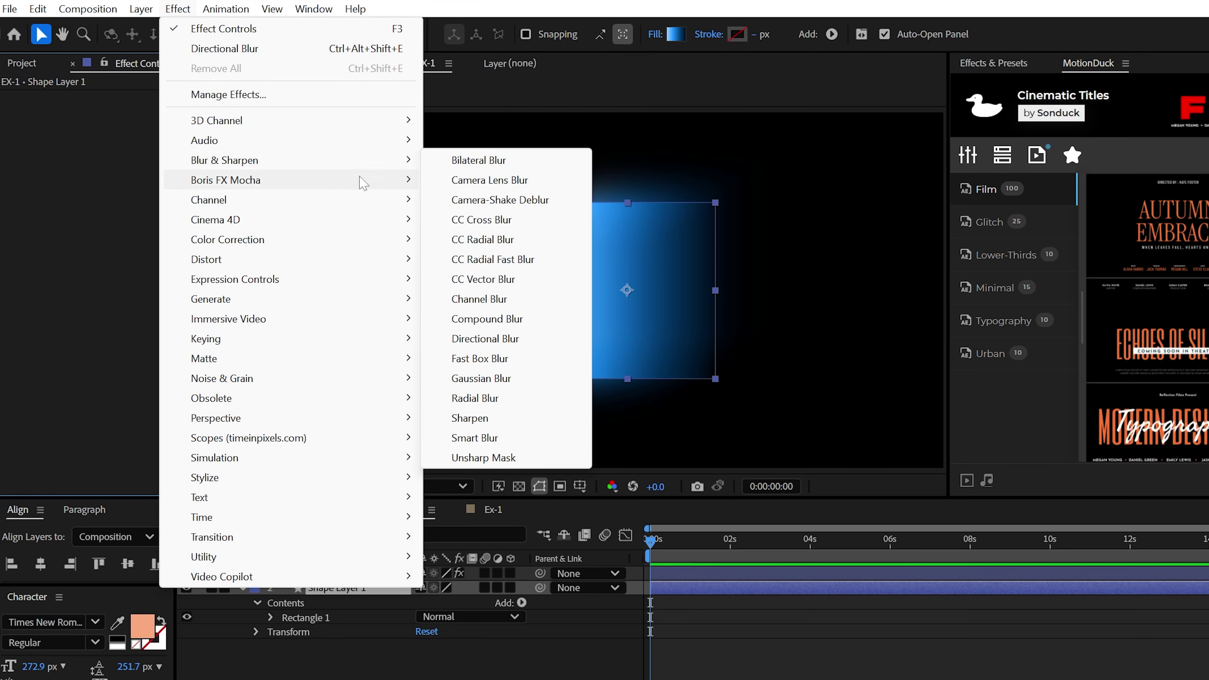
pyautogui.click(462, 379)
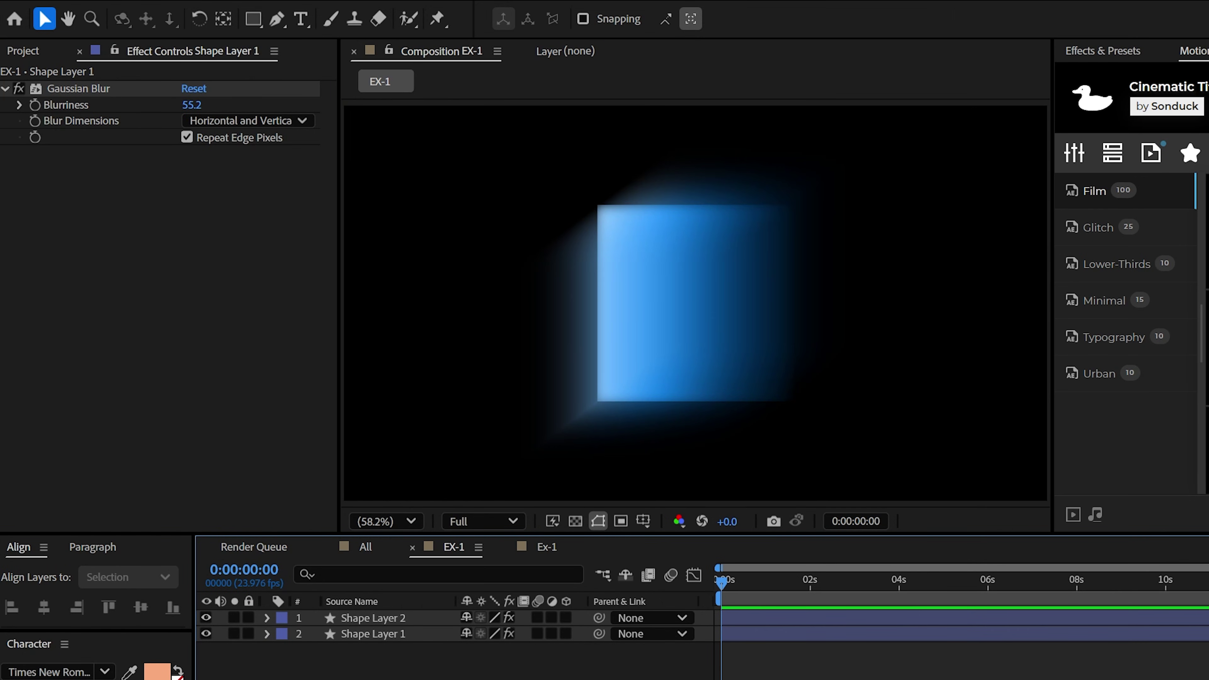
# Add a near-black 0B0B0B solid layer behind the blue shapes
pyautogui.click(155, 9)
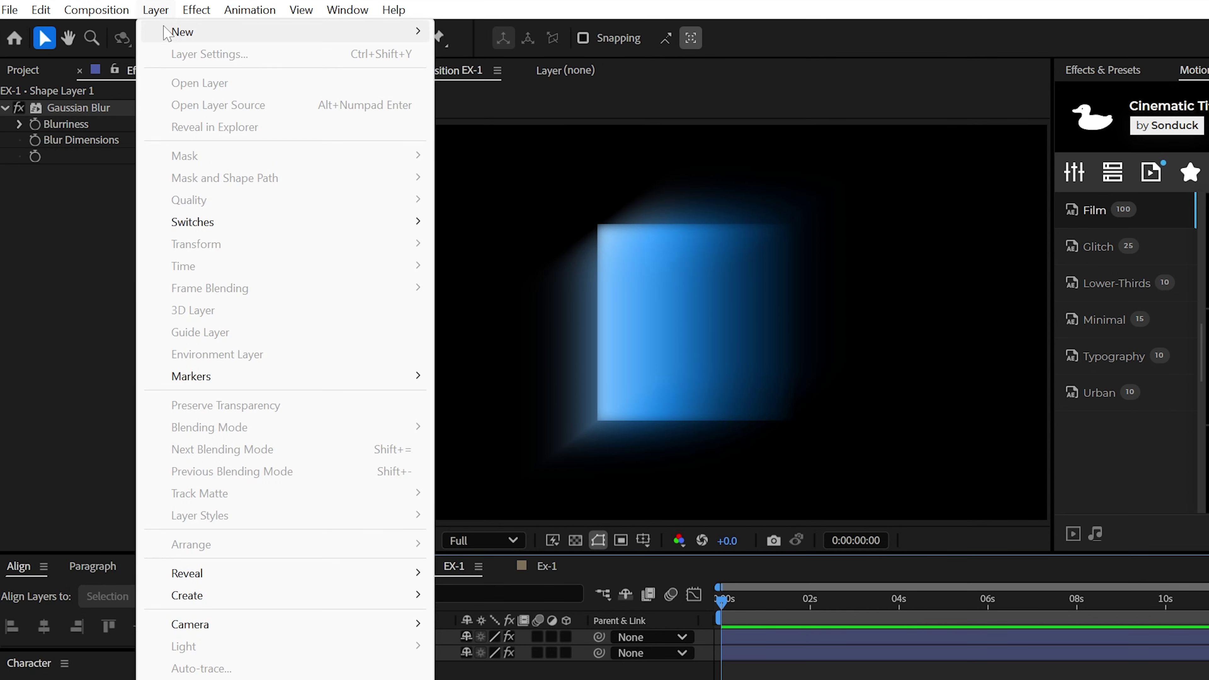
pyautogui.moveTo(169, 32)
pyautogui.click(504, 56)
pyautogui.click(526, 578)
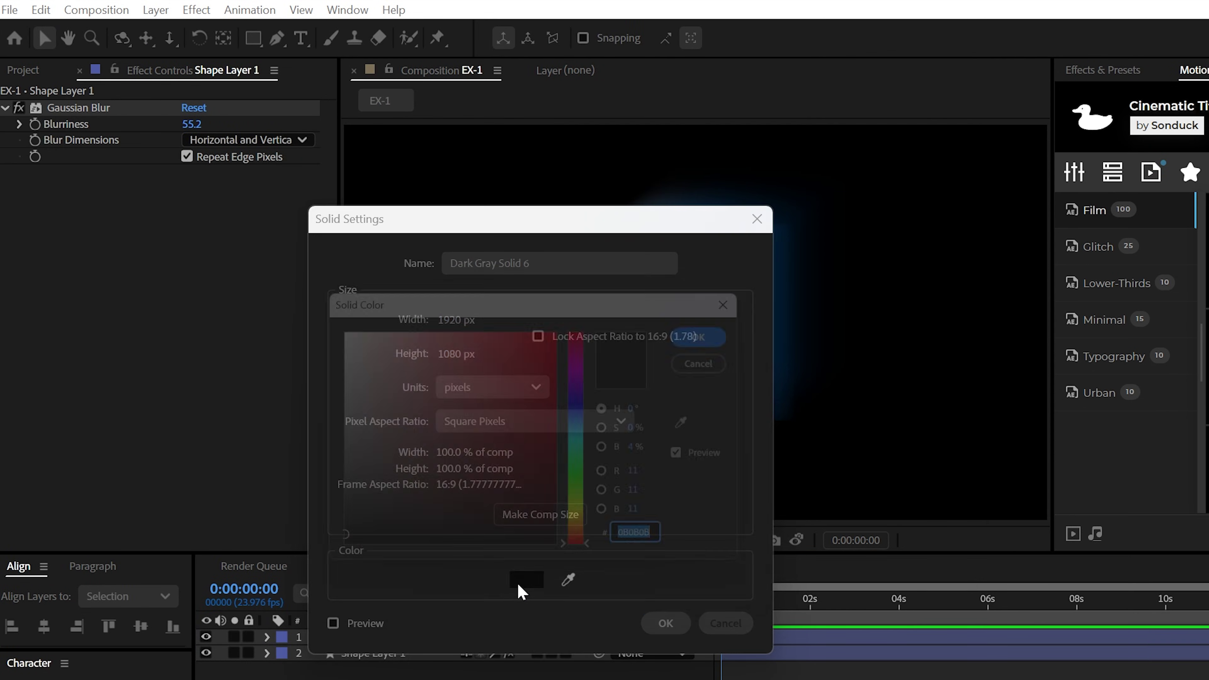
pyautogui.click(721, 333)
pyautogui.click(664, 622)
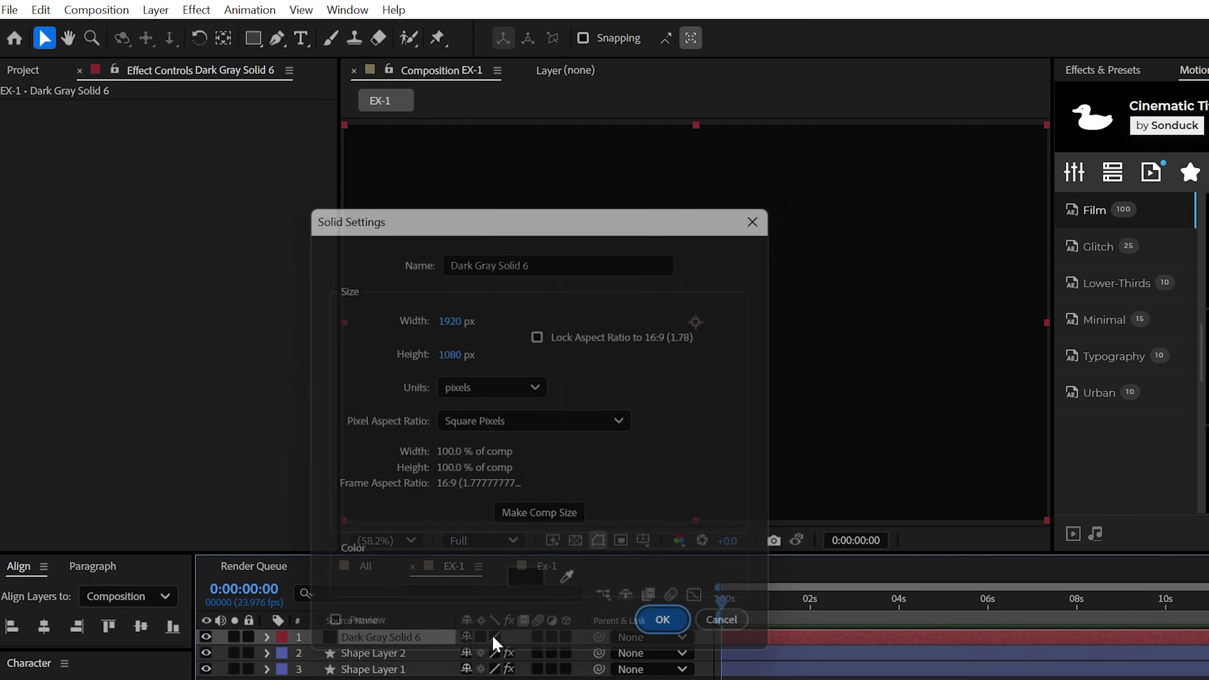
# Create an adjustment layer carrying monochrome Noise at 12% and Glow at radius 138
pyautogui.click(155, 9)
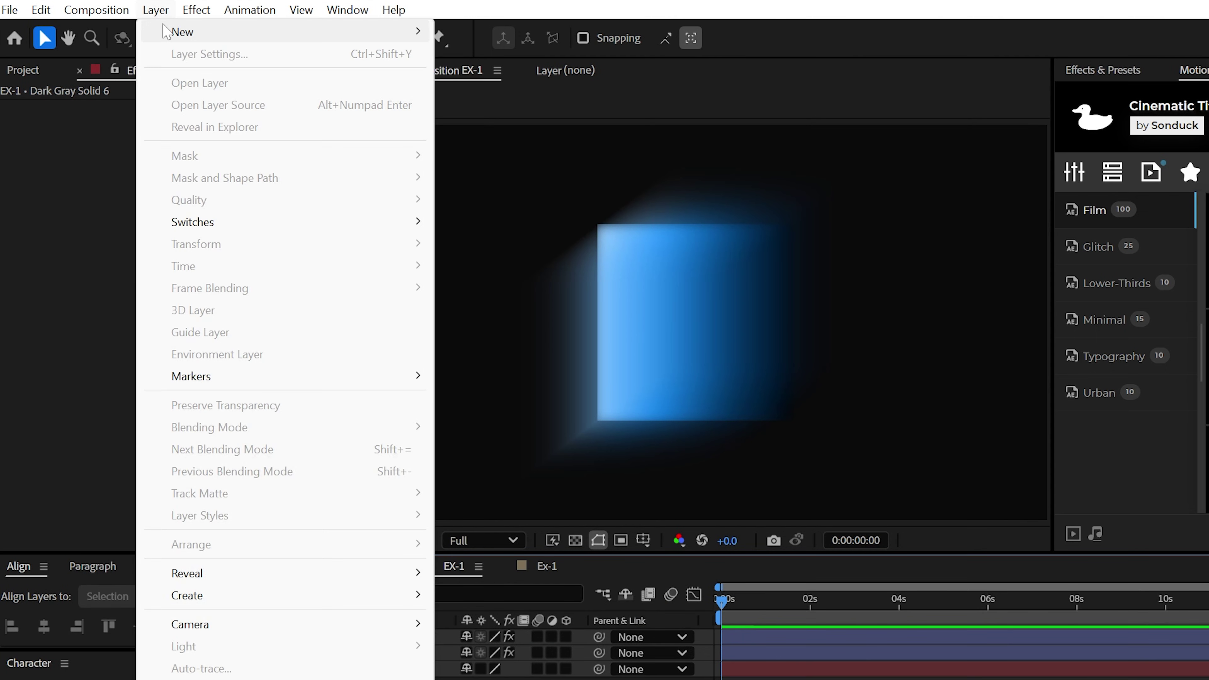
pyautogui.moveTo(167, 31)
pyautogui.click(535, 168)
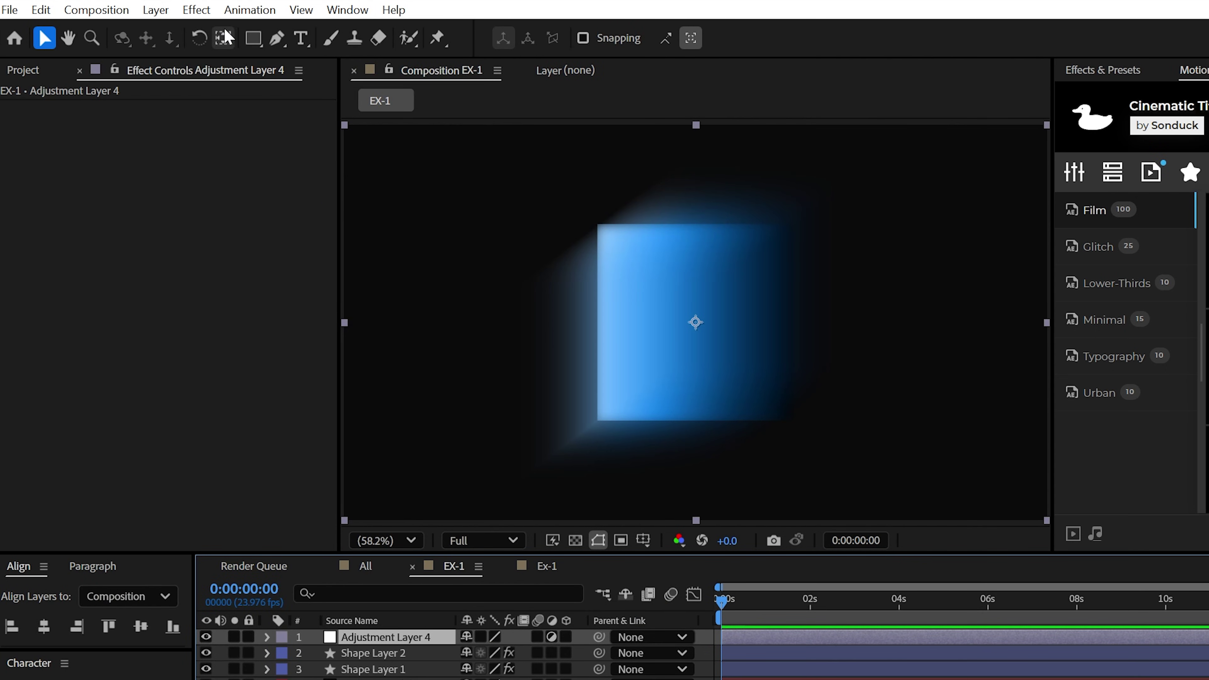
pyautogui.click(196, 9)
pyautogui.moveTo(246, 420)
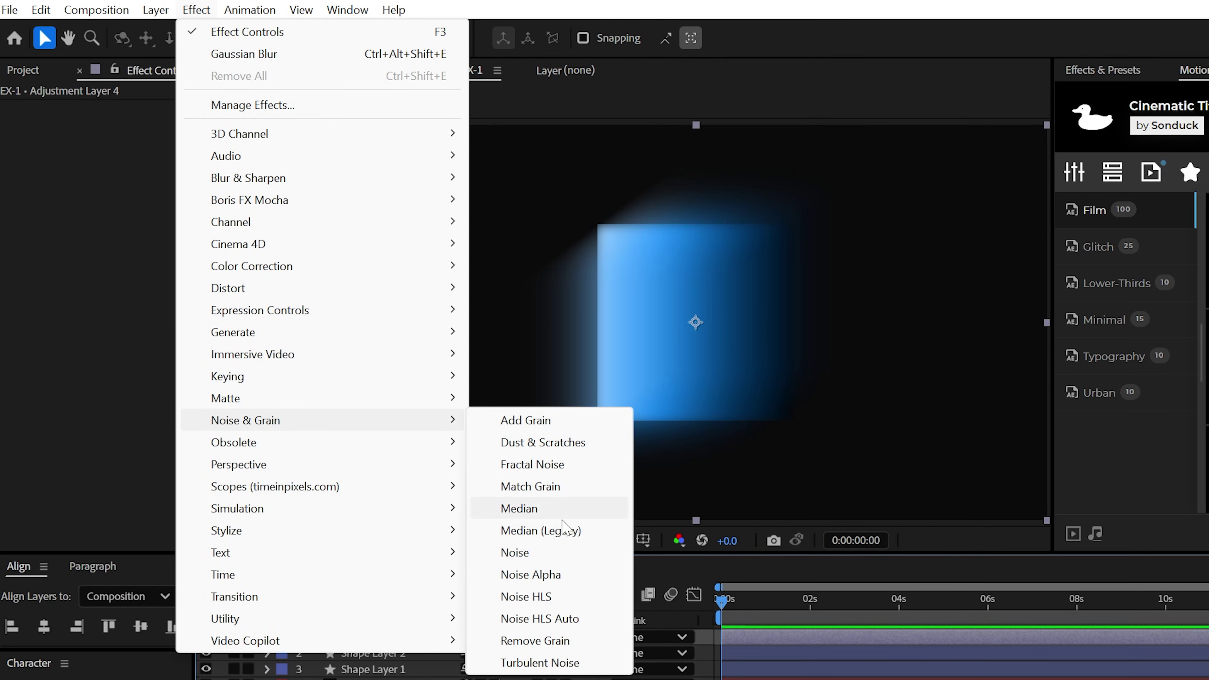
pyautogui.click(512, 551)
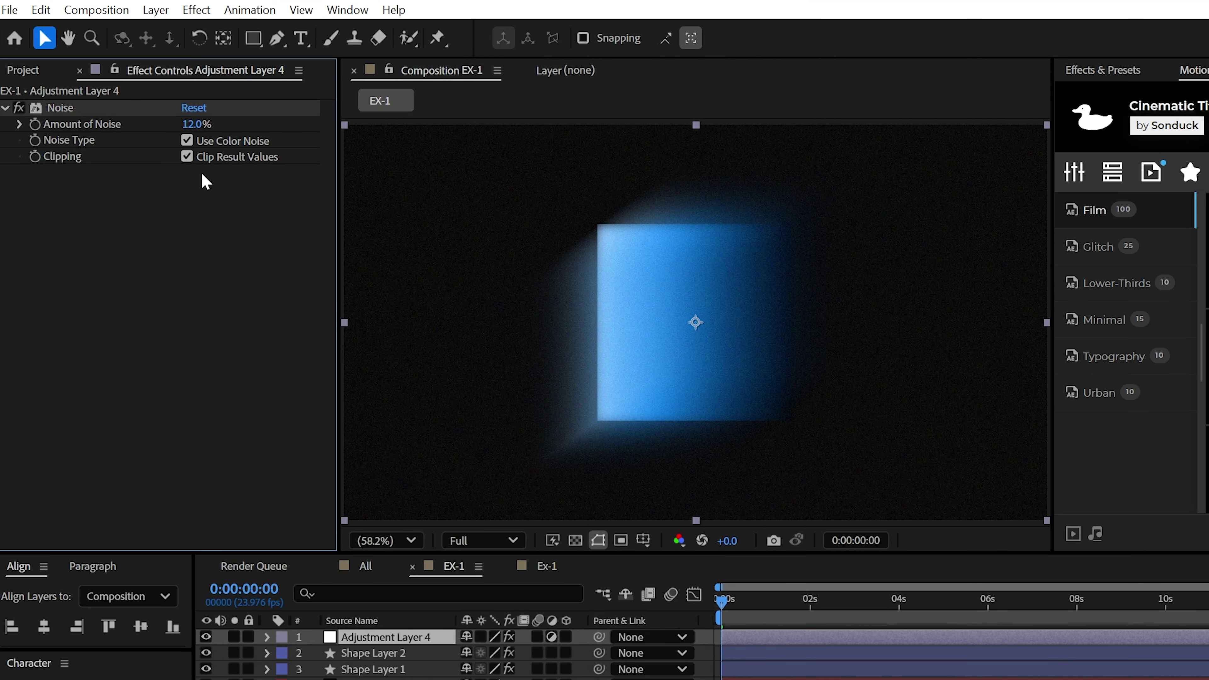
pyautogui.click(196, 10)
pyautogui.moveTo(245, 527)
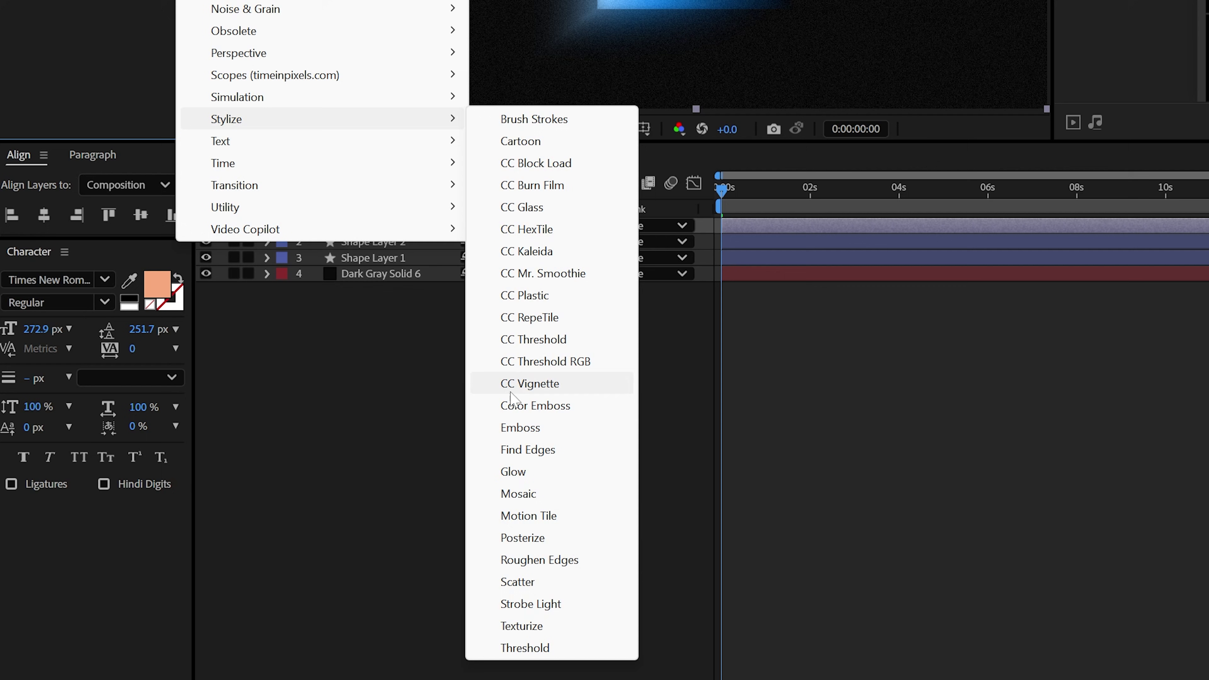
pyautogui.click(512, 471)
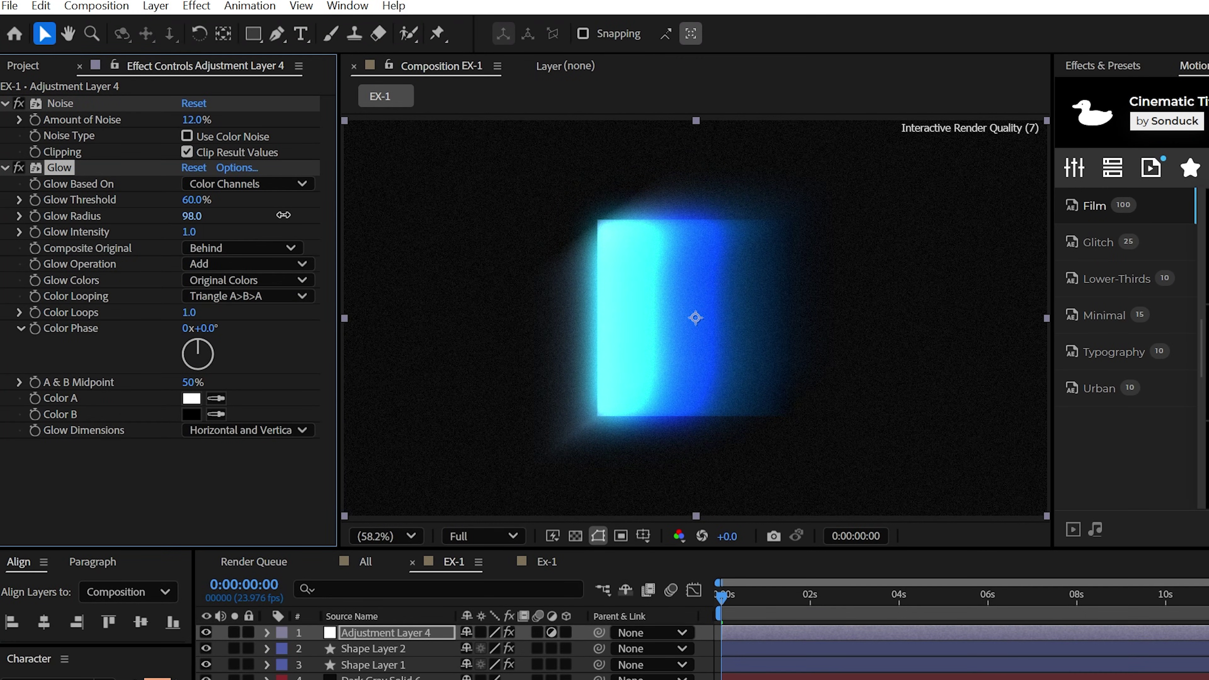
# Give the Glow Radius a wiggle(2,40) expression
pyautogui.keyDown('alt'); pyautogui.click(35, 216); pyautogui.keyUp('alt')
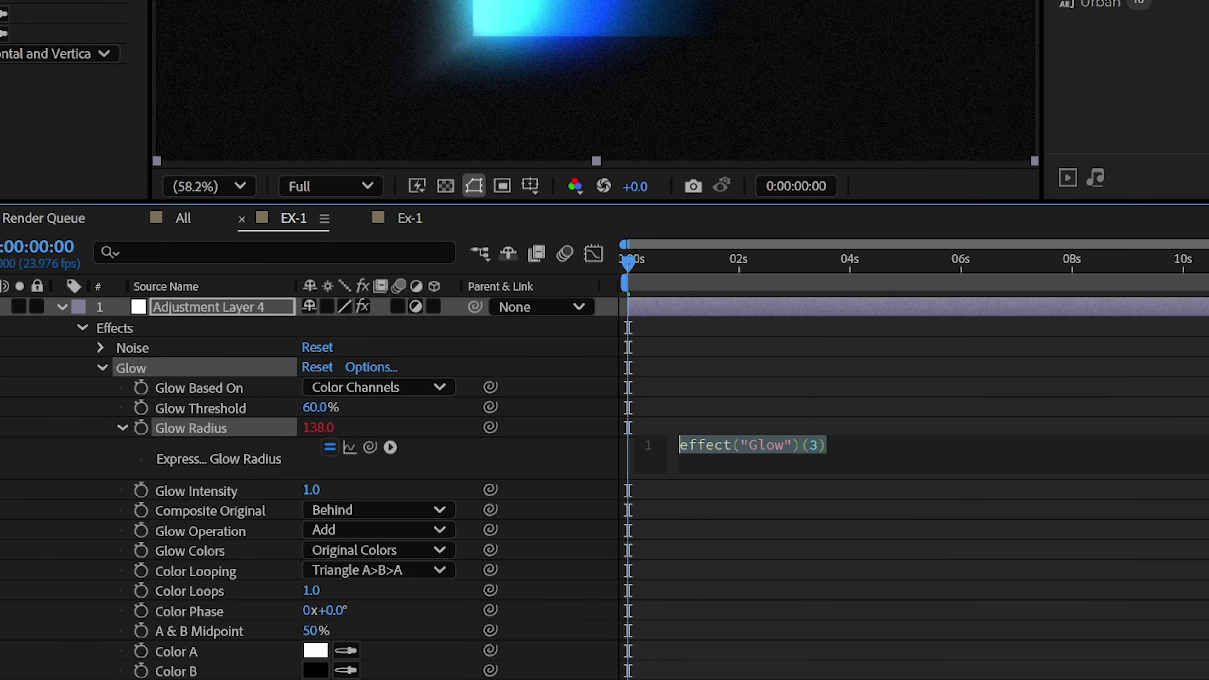
pyautogui.write('wiggle(2,40')
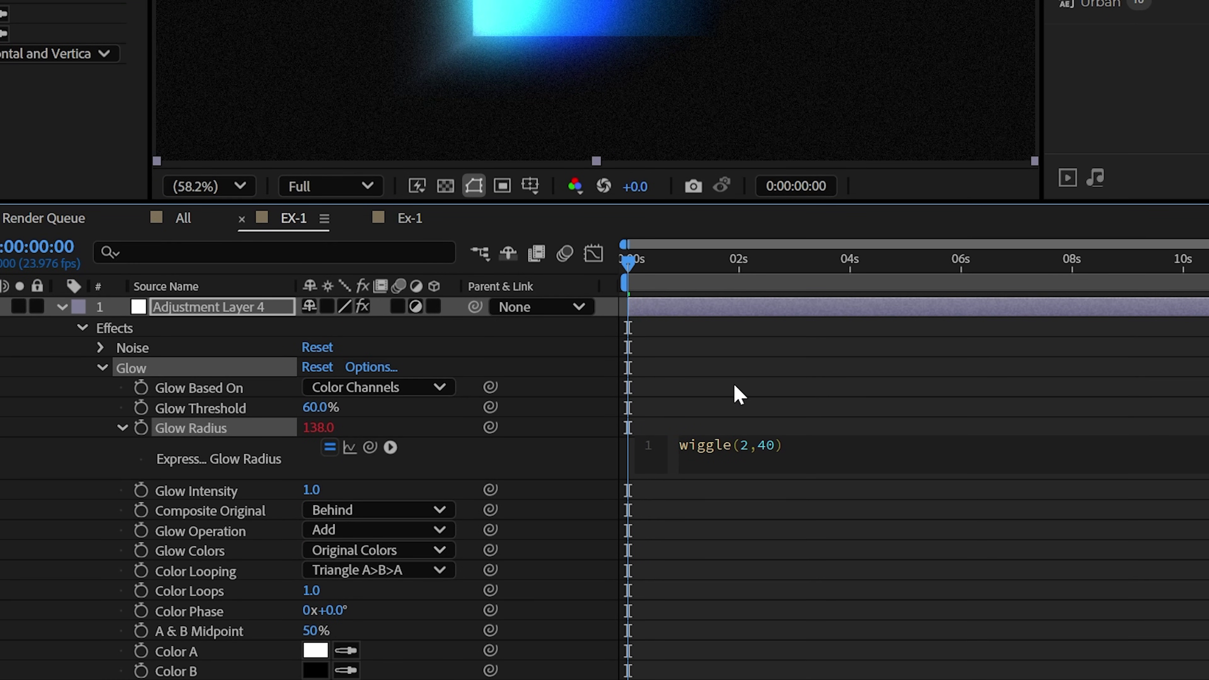
pyautogui.click(740, 394)
# Duplicate Glow as Glow 2, raise its radius to 902.2 and change its expression to wiggle(2,300)
pyautogui.click(42, 151)
pyautogui.hotkey('ctrl', 'd')
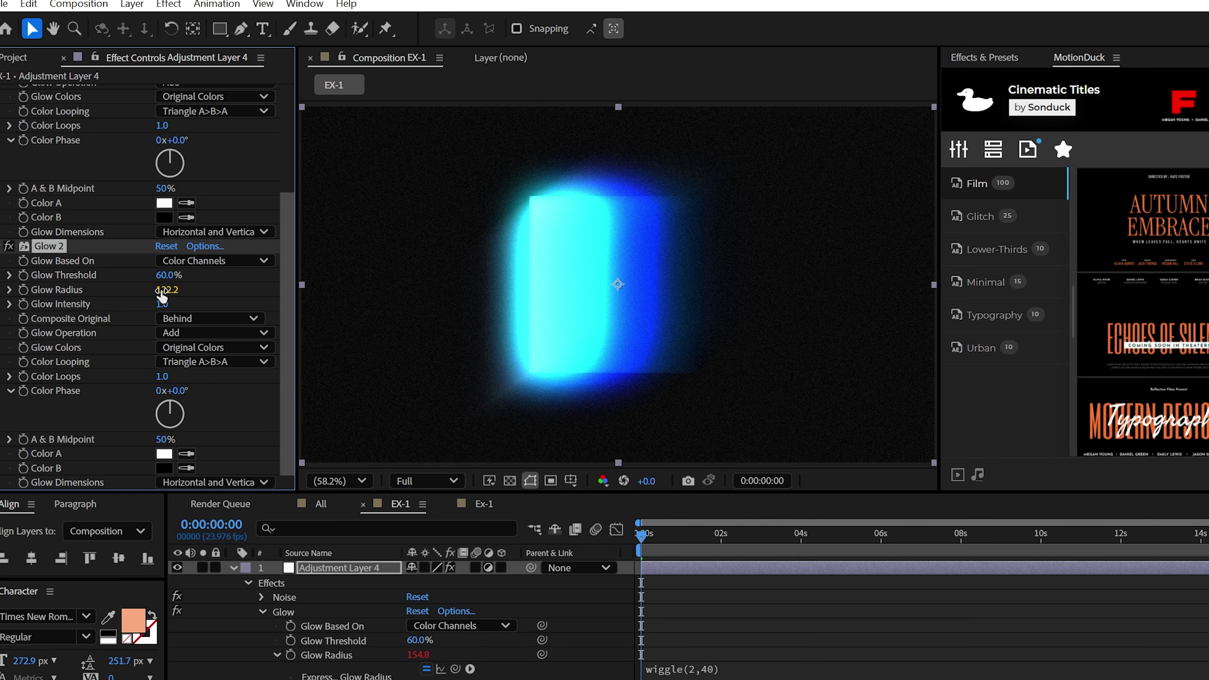
pyautogui.moveTo(162, 292); pyautogui.dragTo(197, 292)
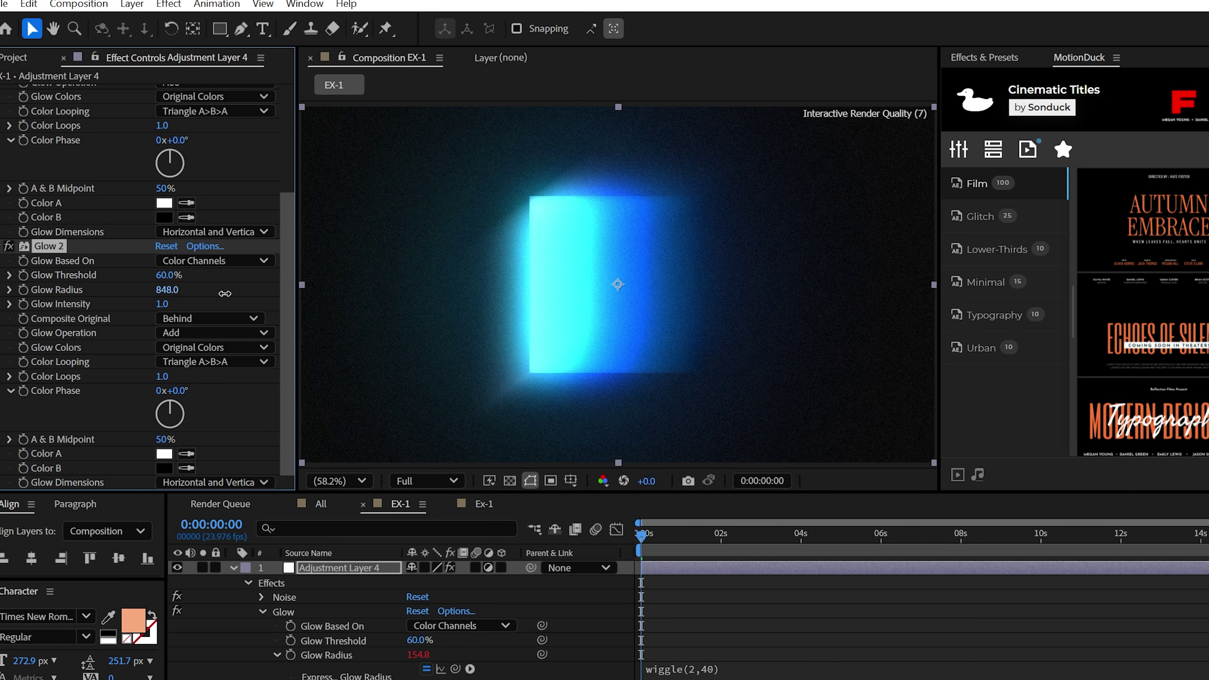
pyautogui.click(263, 611)
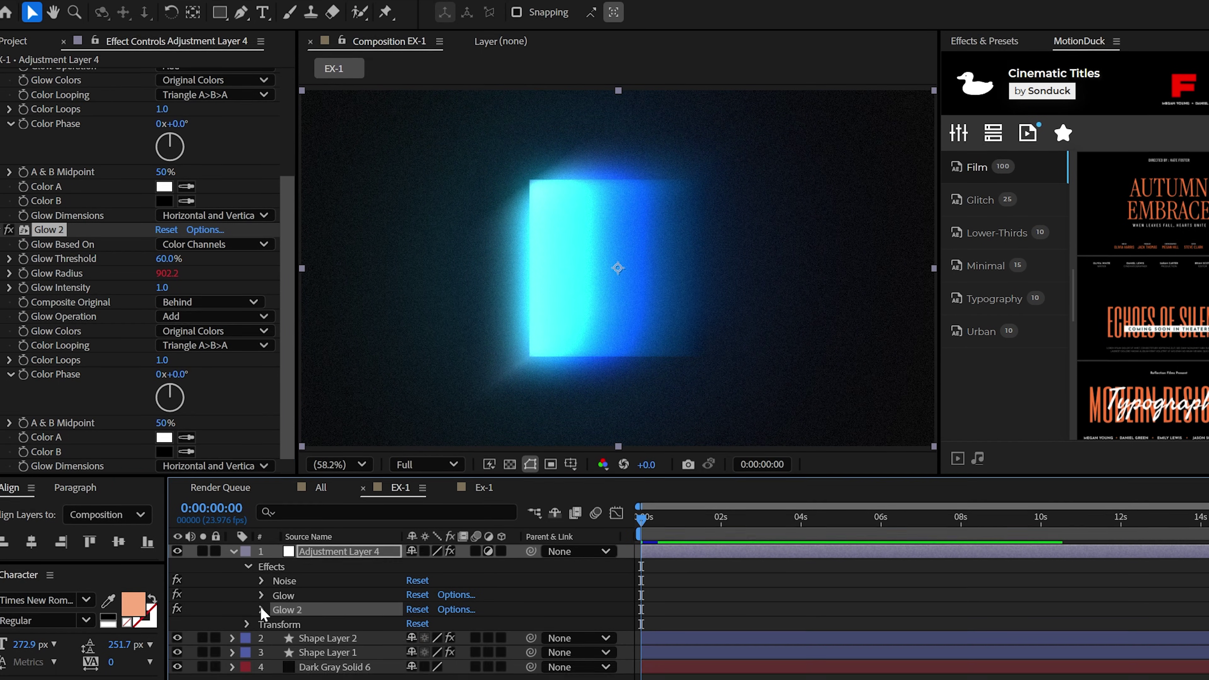
pyautogui.click(262, 626)
pyautogui.click(733, 679)
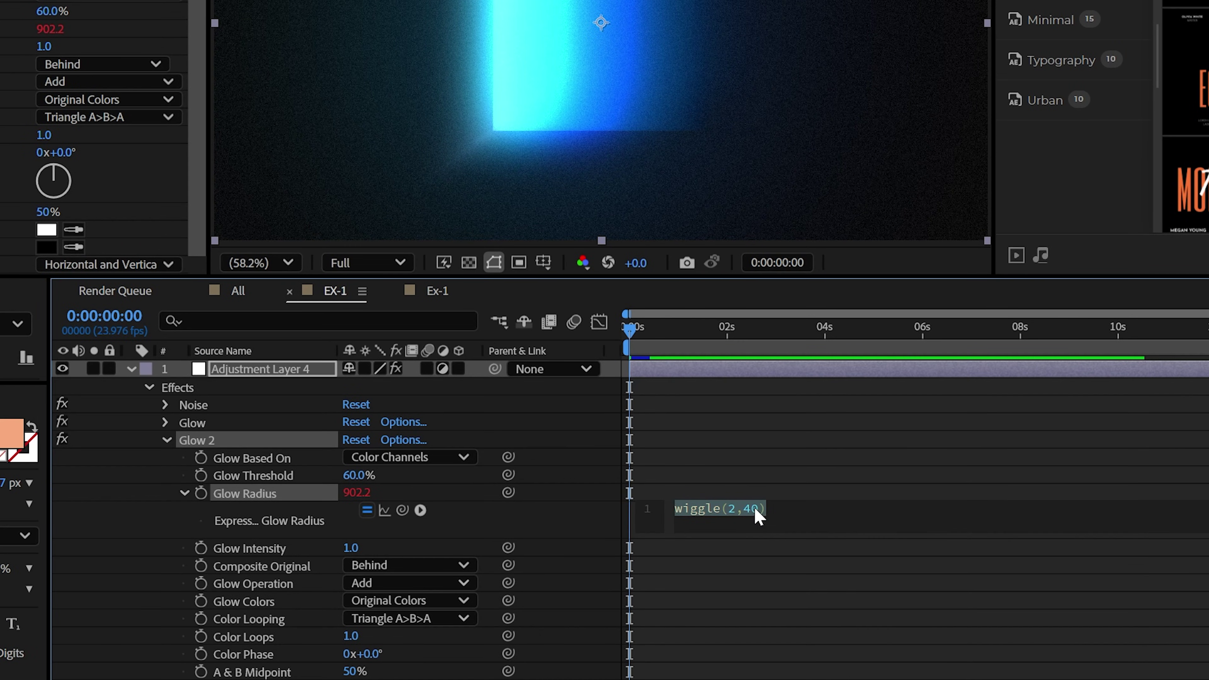
pyautogui.press('BackSpace')
pyautogui.press('BackSpace')
pyautogui.write('300')
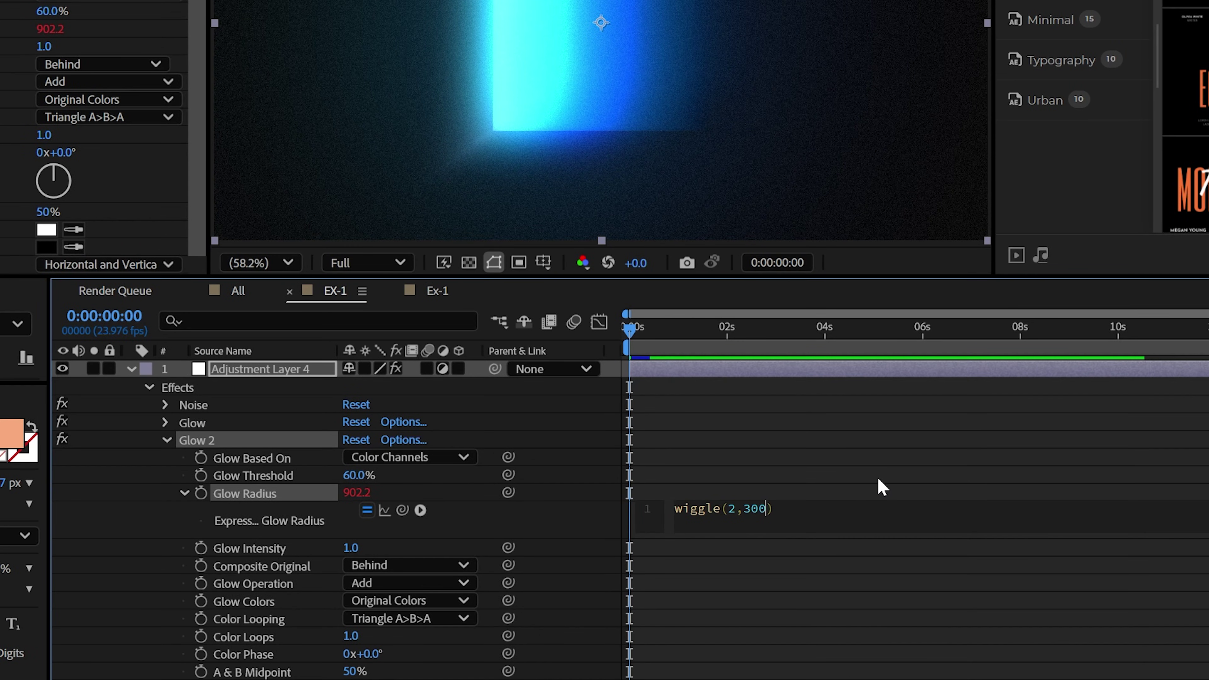
pyautogui.click(877, 476)
# Add Posterize at level 16 to the adjustment layer
pyautogui.click(179, 7)
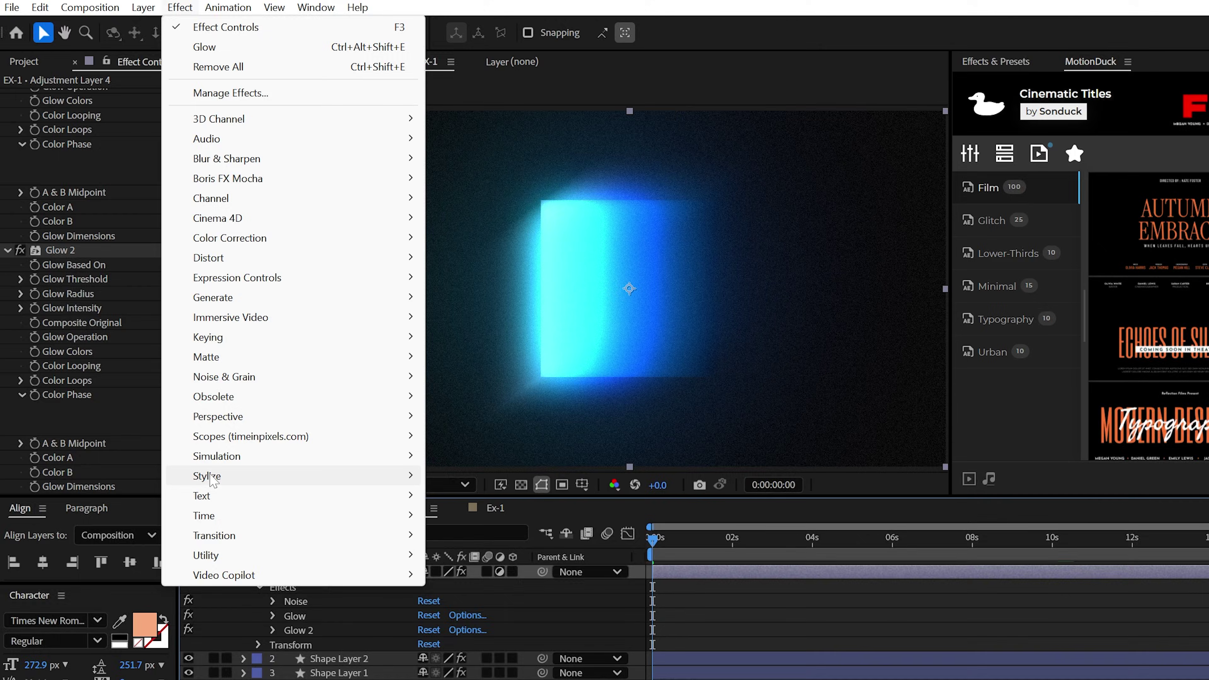
pyautogui.moveTo(210, 478)
pyautogui.click(476, 679)
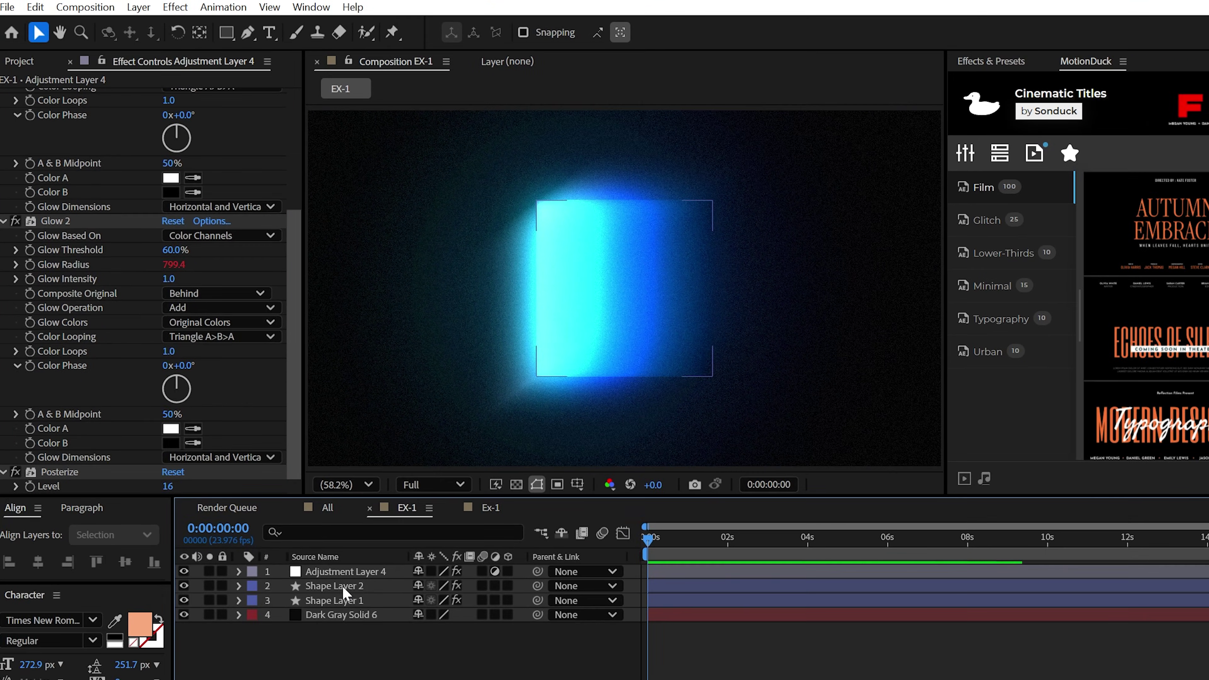
# Parent Shape Layer 2 to Shape Layer 1 and keyframe Shape Layer 1 rotating to 216°
pyautogui.click(334, 586)
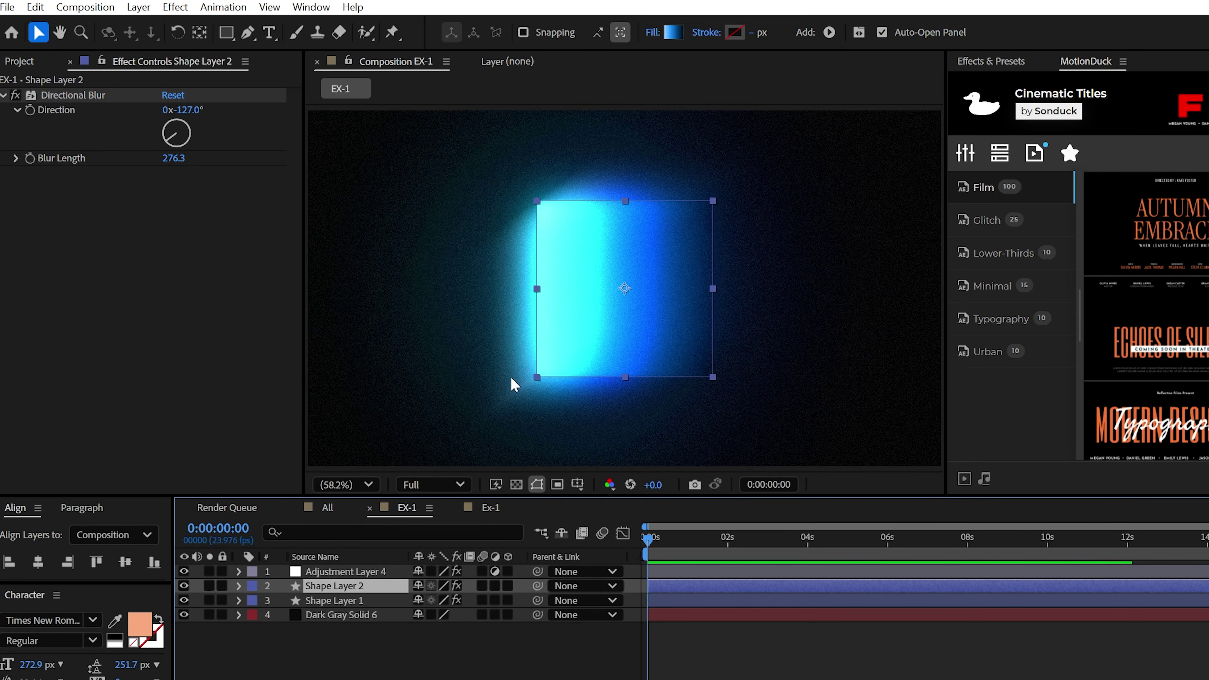
pyautogui.click(333, 601)
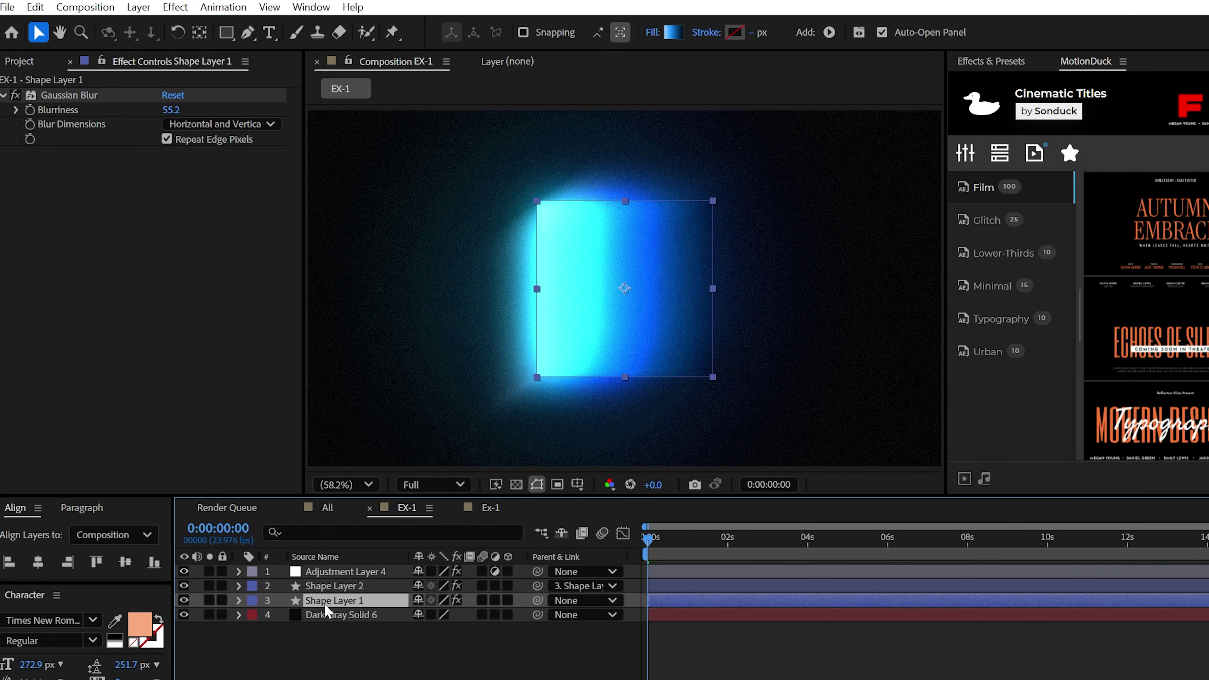
pyautogui.press('r')
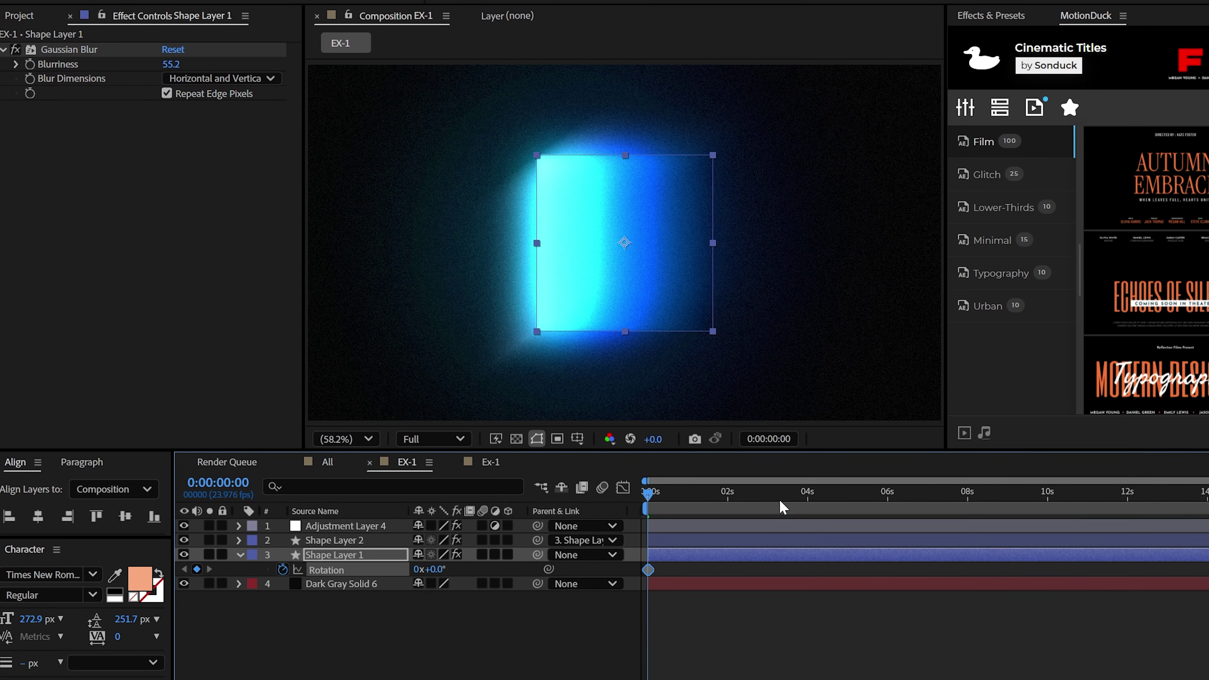
pyautogui.moveTo(780, 502); pyautogui.dragTo(993, 507)
pyautogui.moveTo(424, 576); pyautogui.dragTo(586, 575)
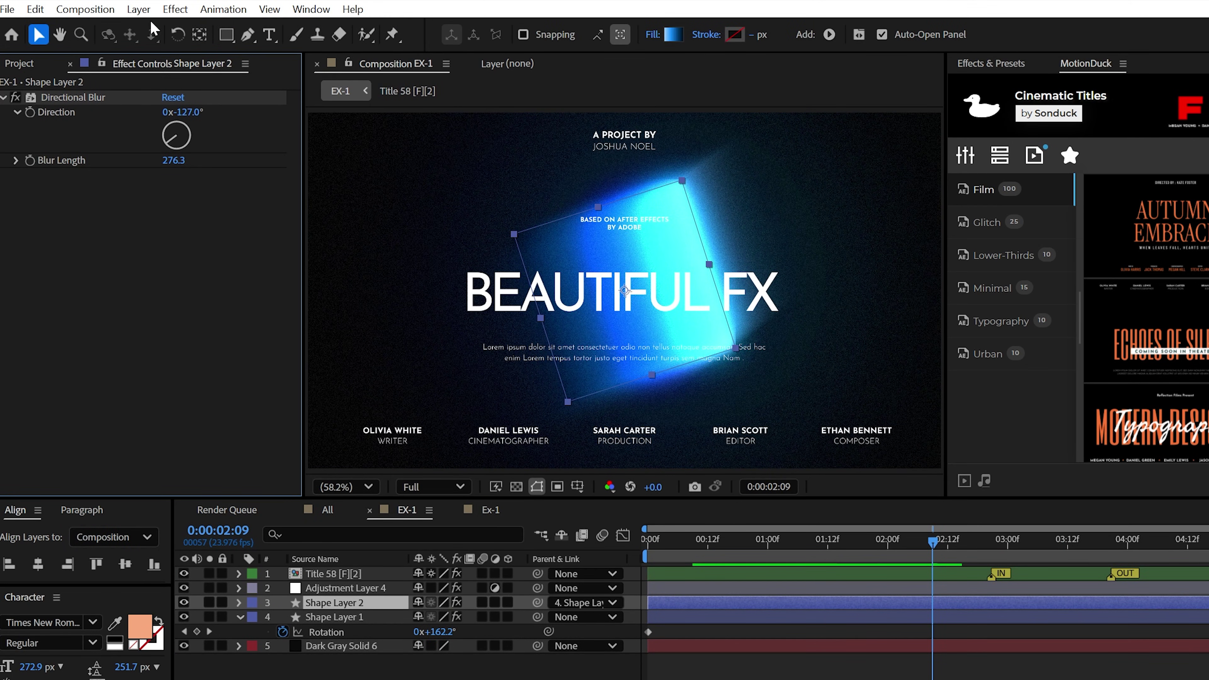
# Add Colorama above the Directional Blur, settling on the Horizon palette after trying Golden and Fire
pyautogui.click(175, 9)
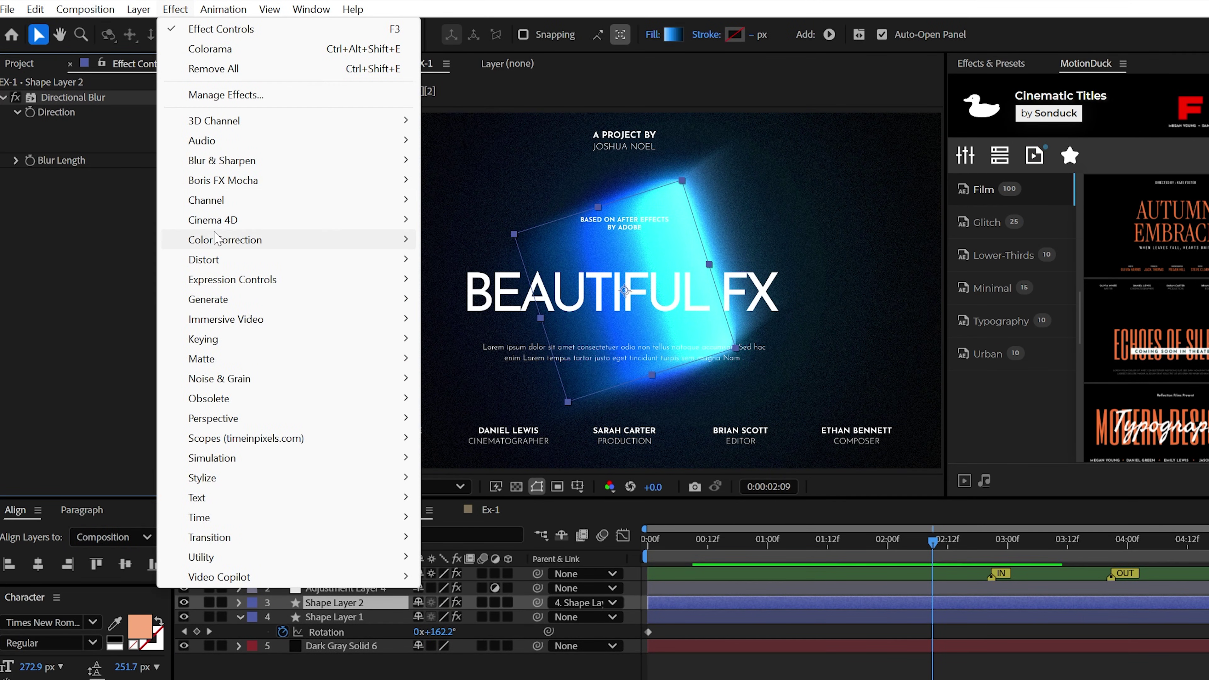
pyautogui.moveTo(215, 238)
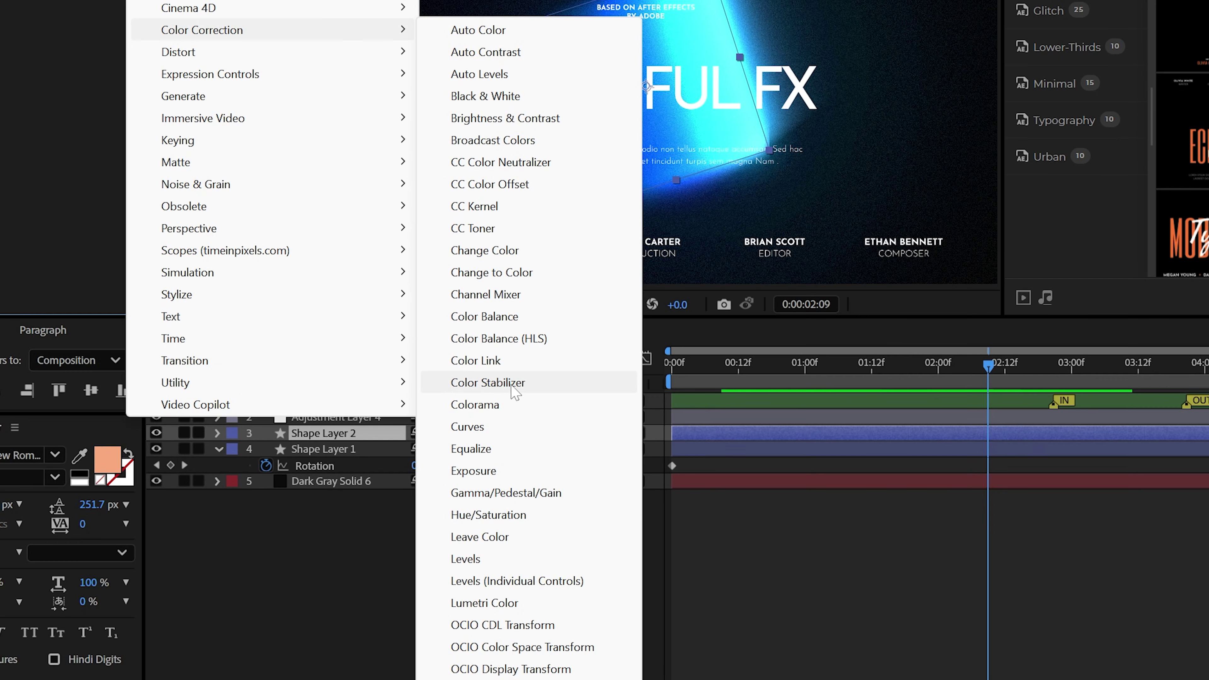
pyautogui.click(472, 576)
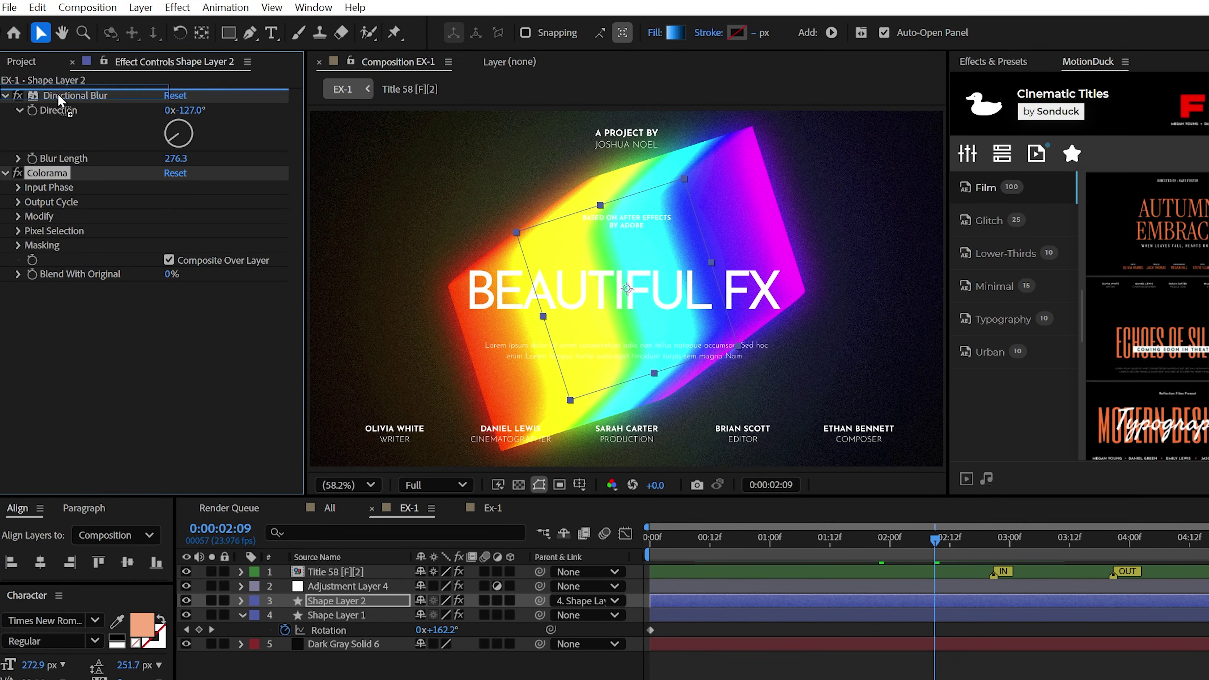
pyautogui.moveTo(60, 100); pyautogui.dragTo(60, 103)
pyautogui.click(19, 125)
pyautogui.click(224, 139)
pyautogui.click(216, 580)
pyautogui.click(224, 138)
pyautogui.click(204, 541)
pyautogui.click(224, 138)
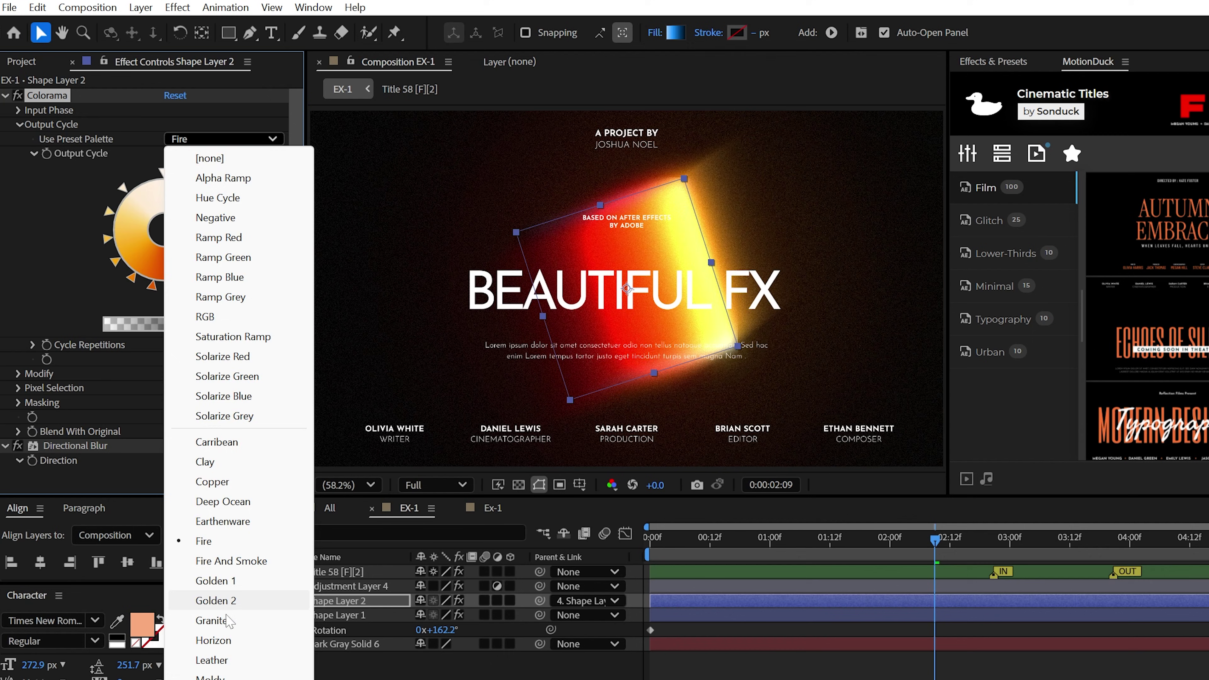
pyautogui.click(219, 640)
# On Shape Layer 1, move Gaussian Blur below Colorama and preview at 0:00:01:20
pyautogui.click(326, 615)
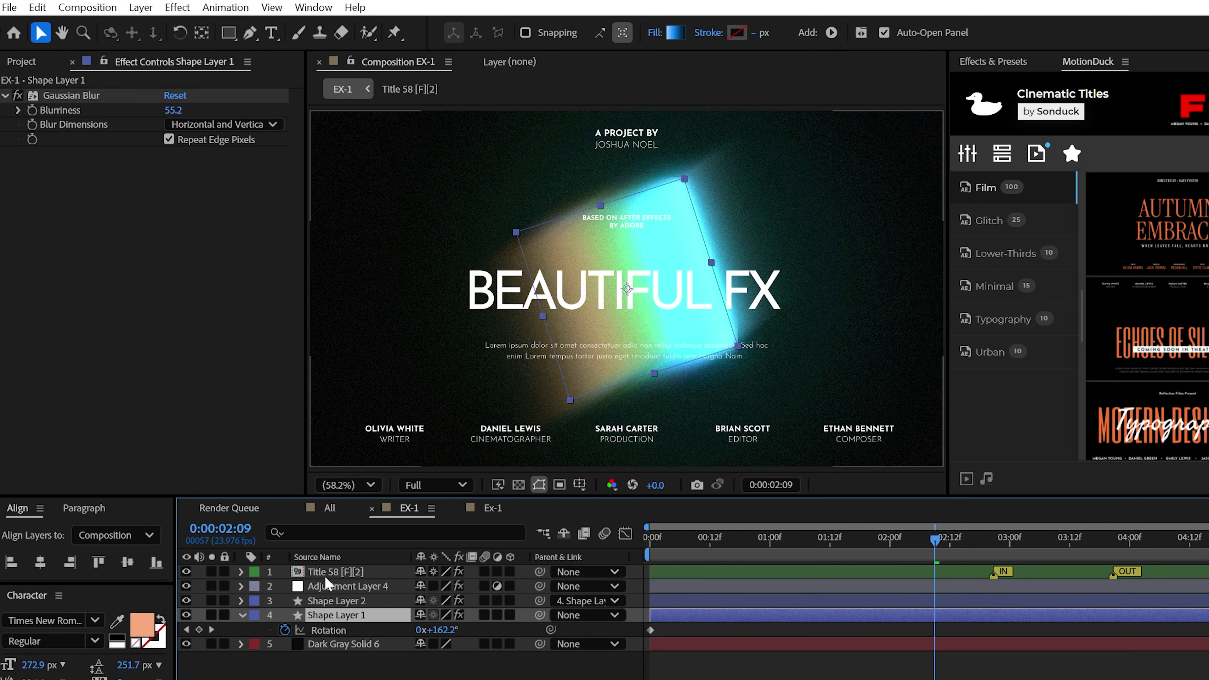
pyautogui.moveTo(80, 291); pyautogui.dragTo(80, 291)
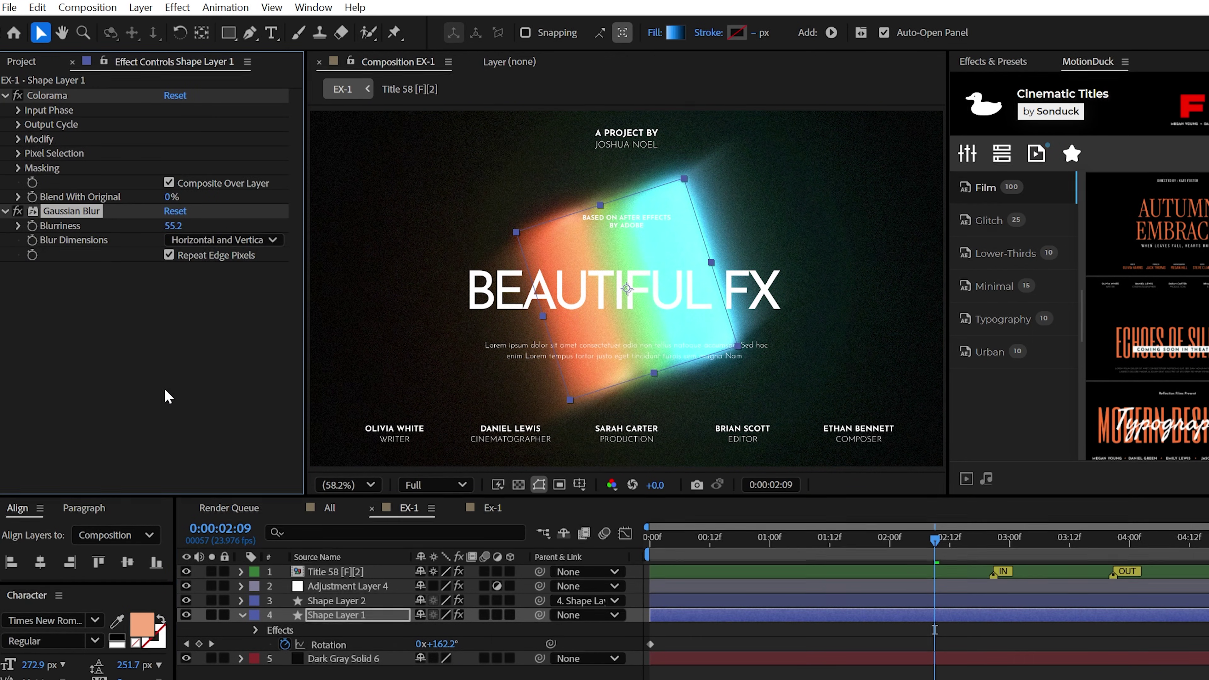
pyautogui.click(860, 537)
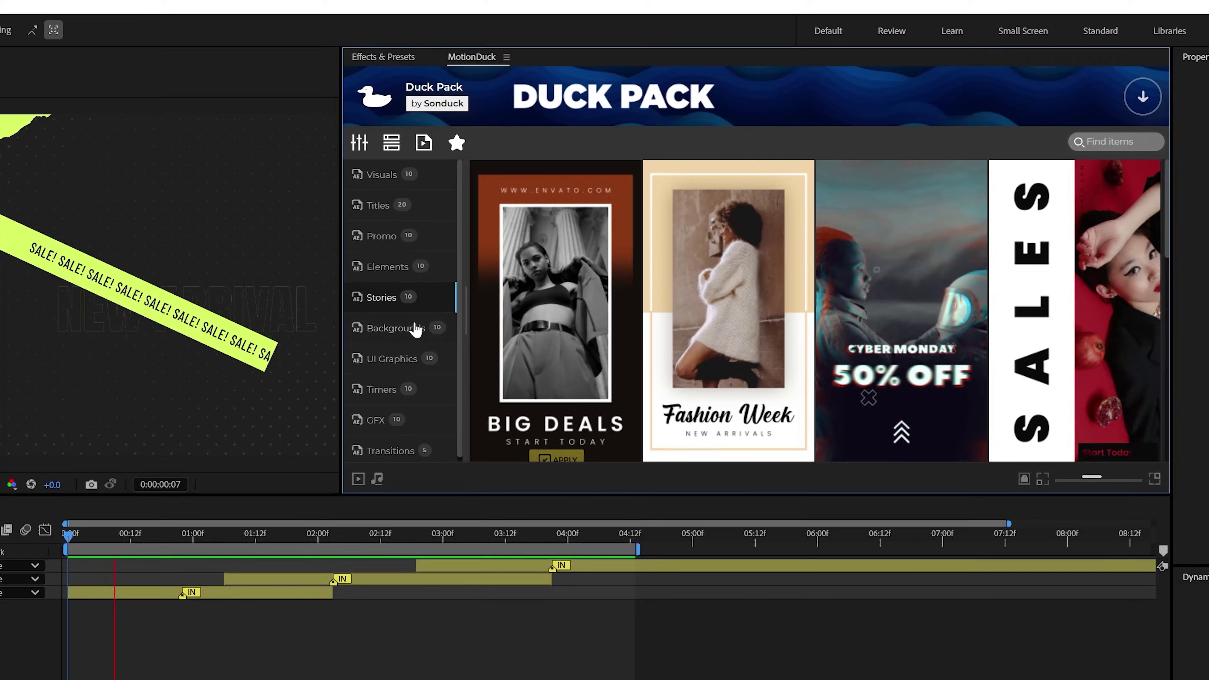
# Browse the MotionDuck Backgrounds, UI Graphics, Timers and GFX template categories
pyautogui.click(369, 338)
pyautogui.click(374, 371)
pyautogui.click(361, 401)
pyautogui.click(350, 433)
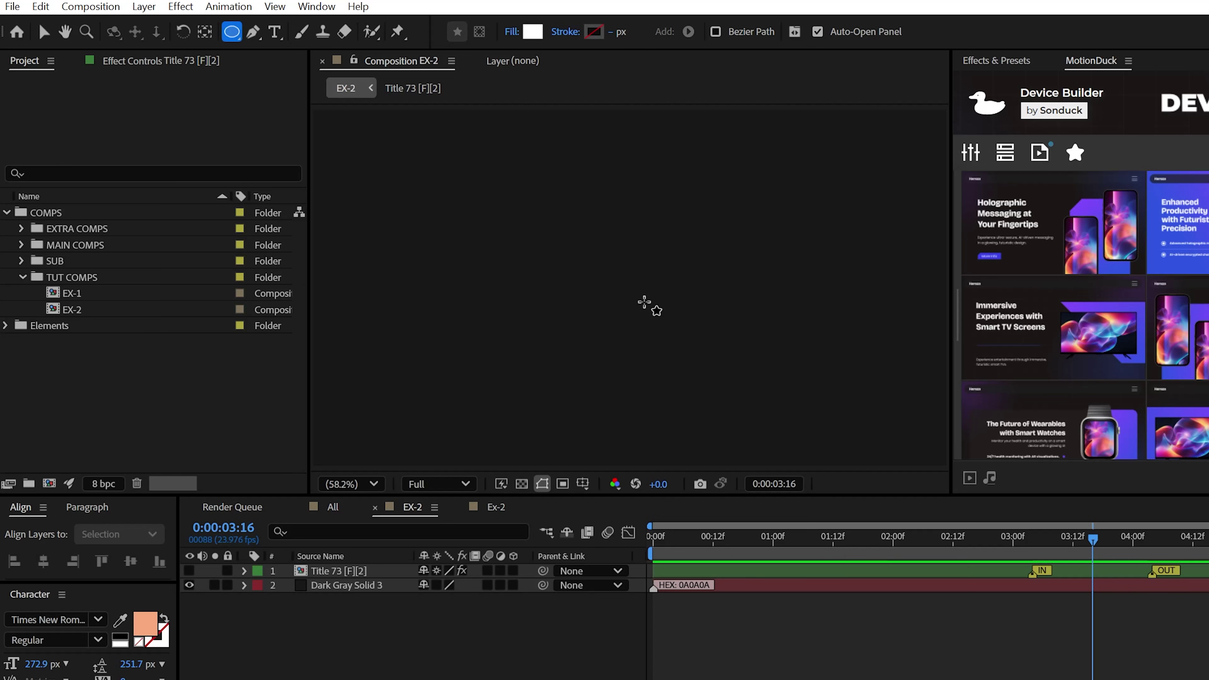
# Draw a white circle mid-frame and pre-compose it as 'Element'
pyautogui.moveTo(644, 301); pyautogui.dragTo(726, 413)
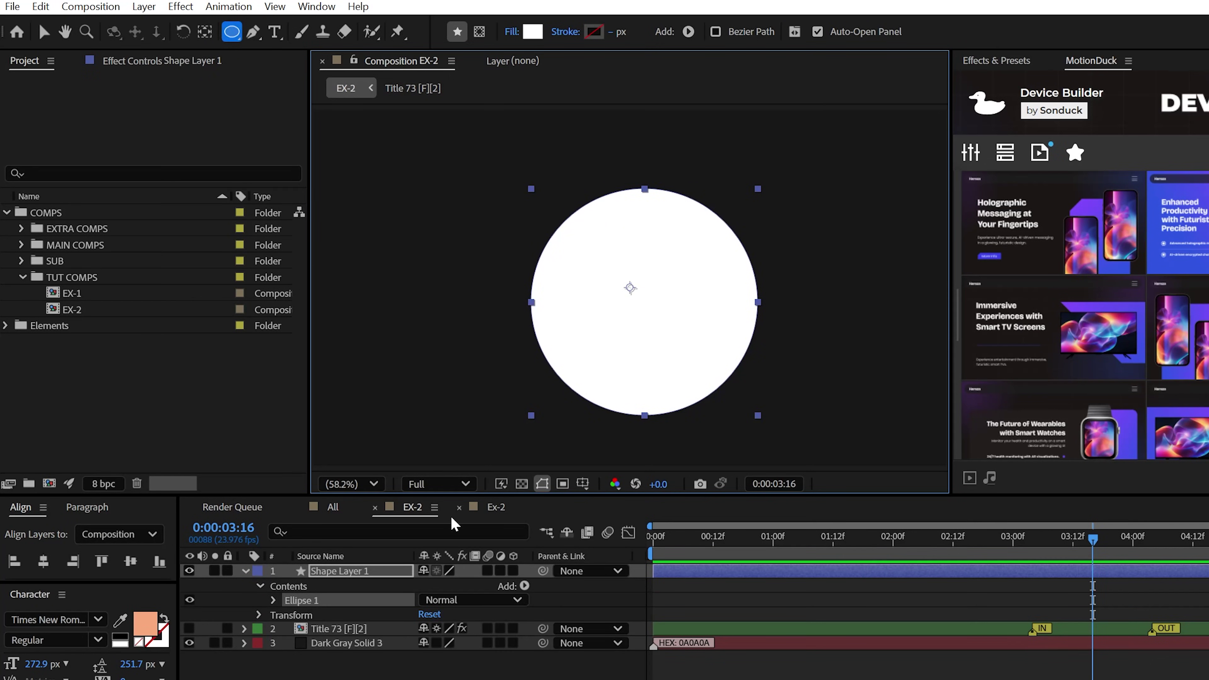
pyautogui.press('v')
pyautogui.click(143, 6)
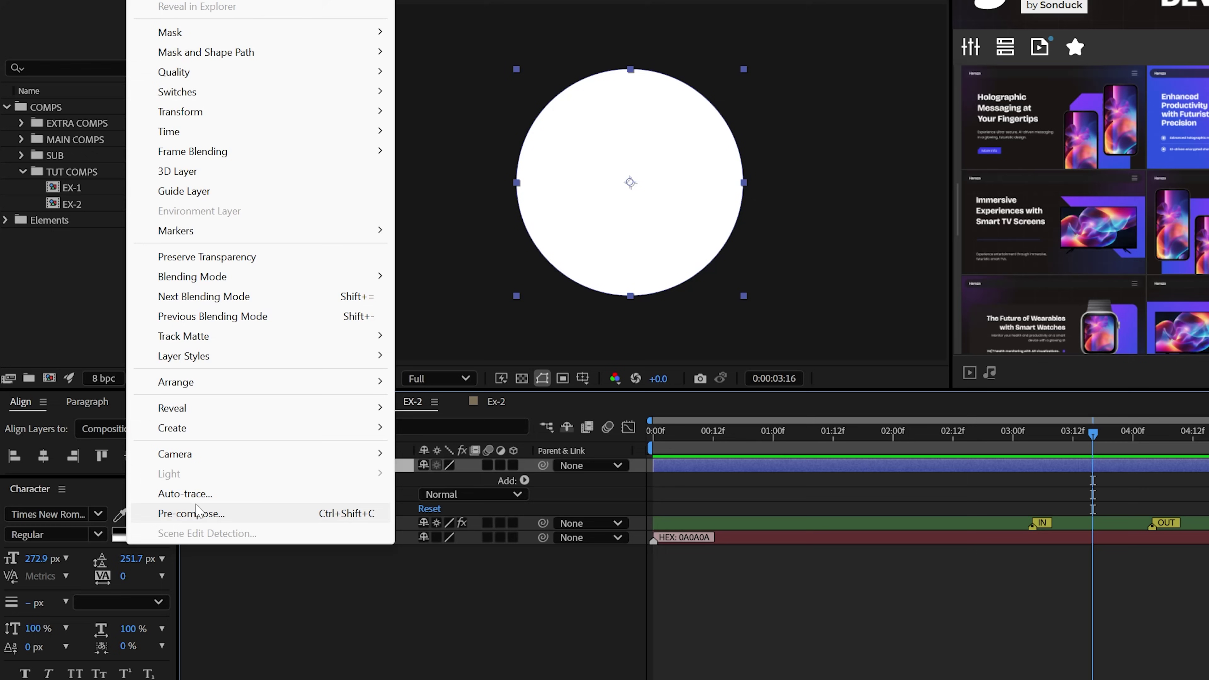
pyautogui.click(190, 619)
pyautogui.write('Element')
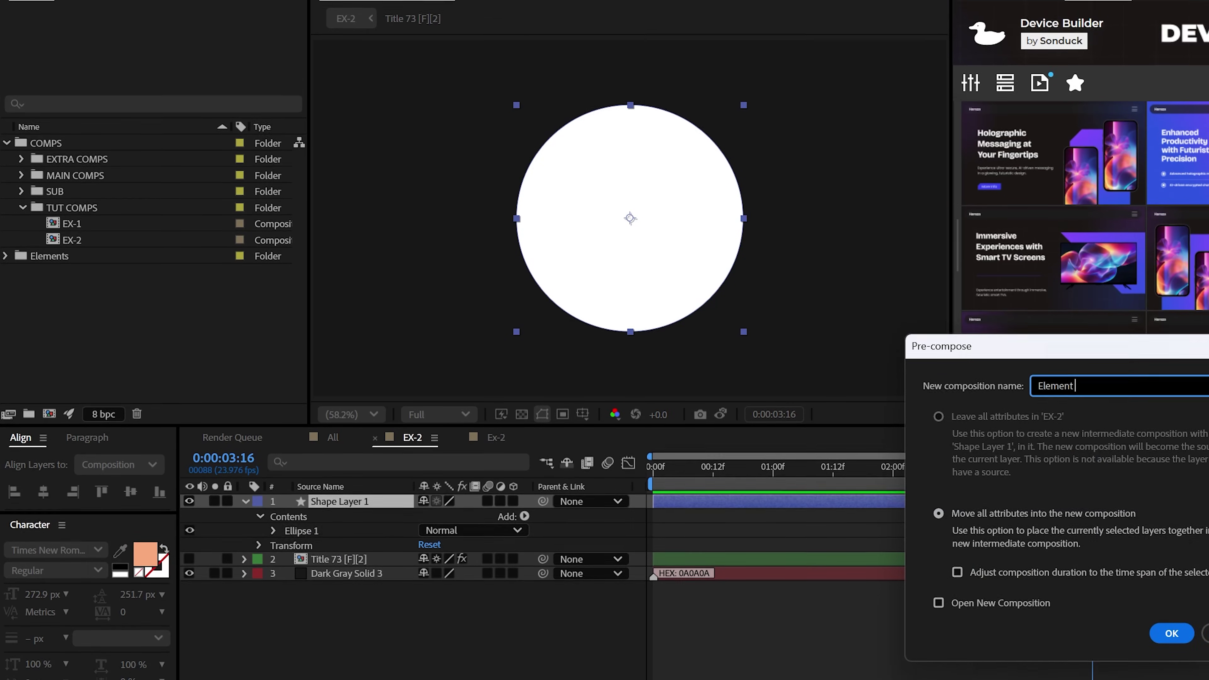
pyautogui.press('Return')
# Apply CC Radial Blur to Element, centre moved up-left, amount 250, type Fading Zoom
pyautogui.click(181, 9)
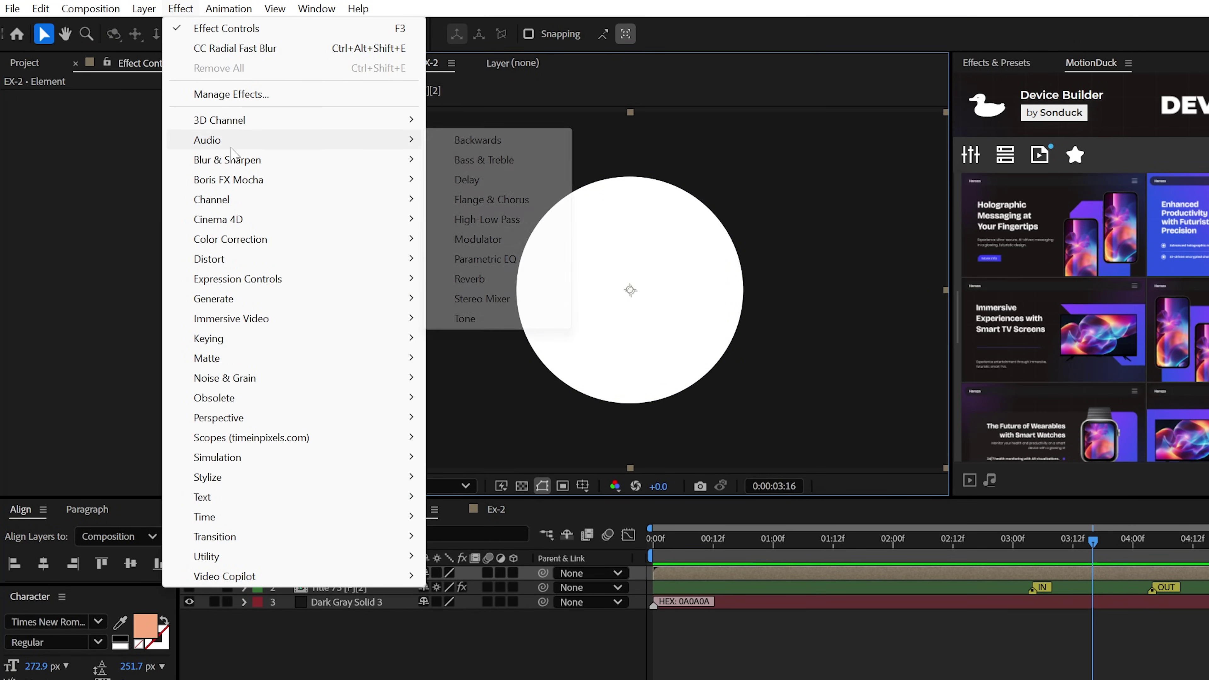
pyautogui.moveTo(214, 162)
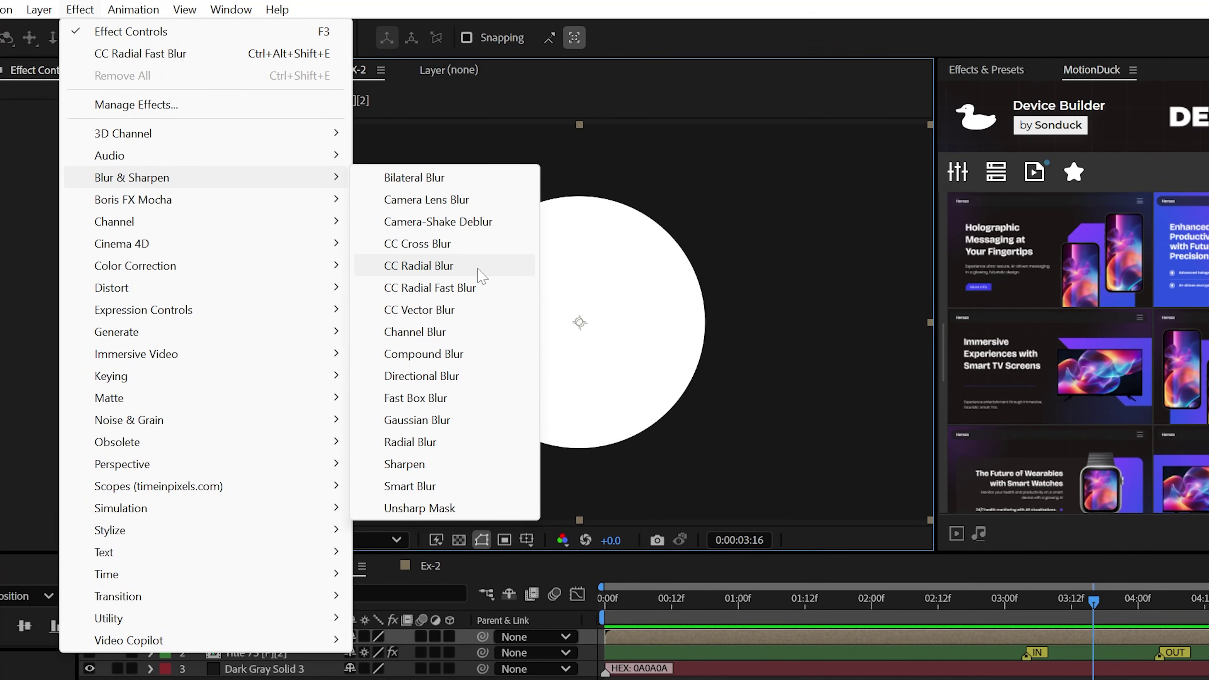
pyautogui.click(478, 270)
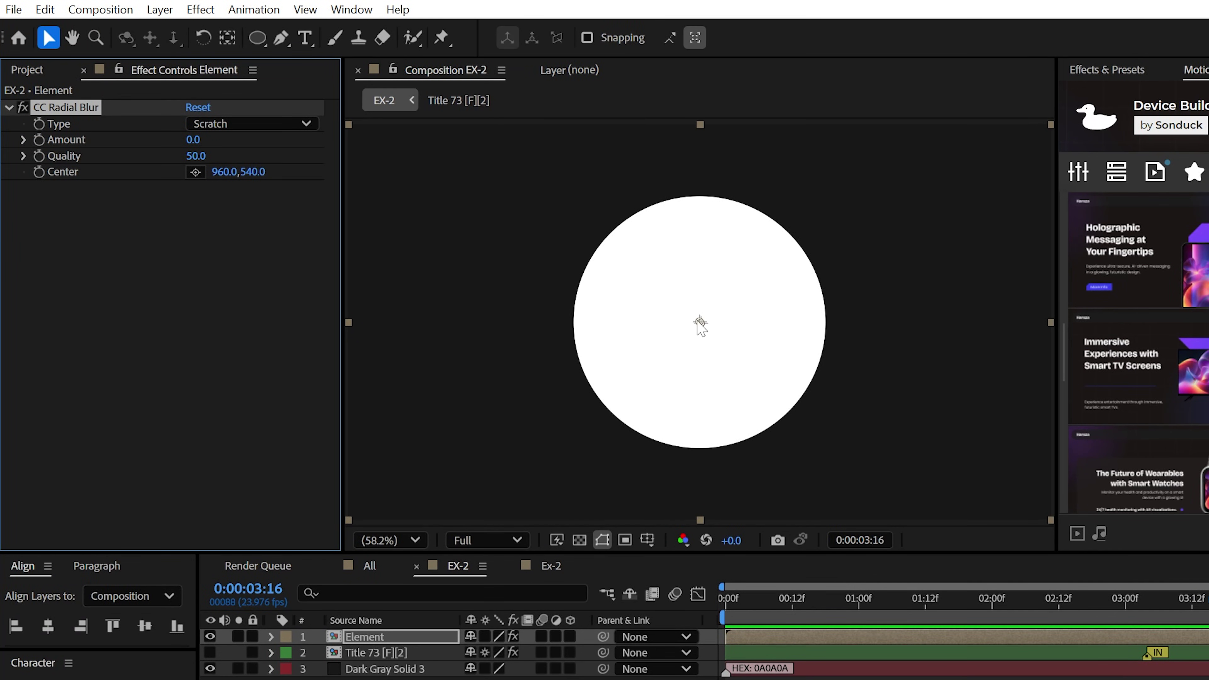
pyautogui.moveTo(697, 321); pyautogui.dragTo(612, 239)
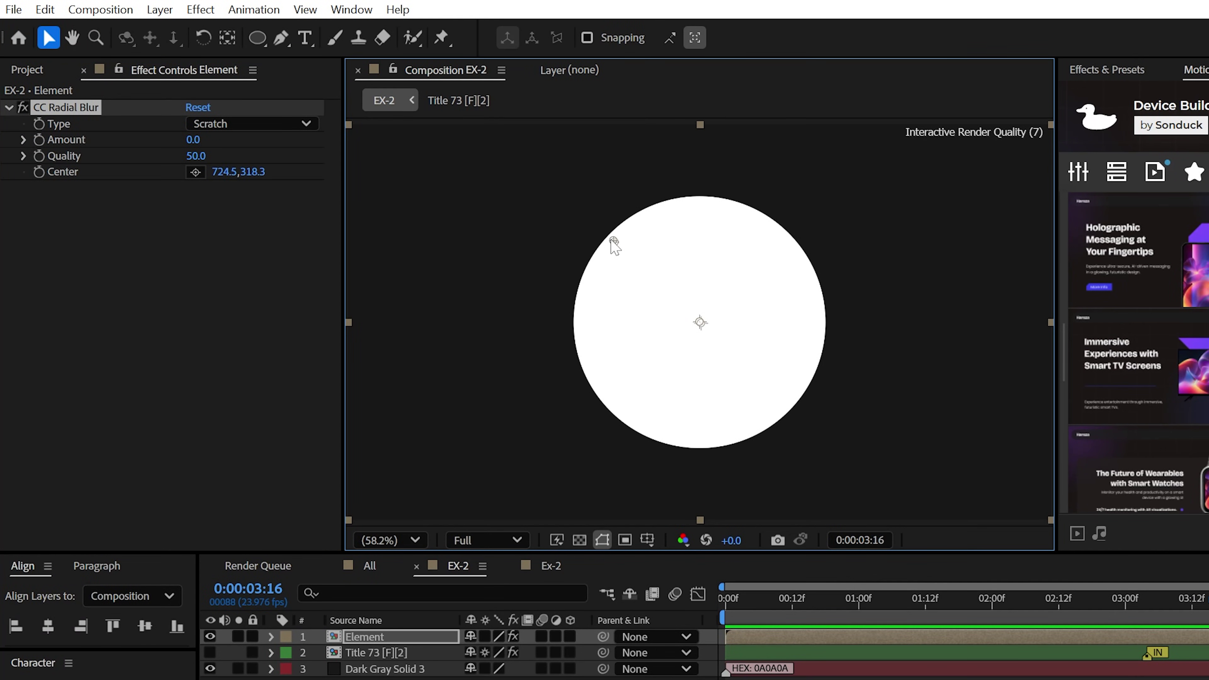
pyautogui.moveTo(190, 142); pyautogui.dragTo(219, 138)
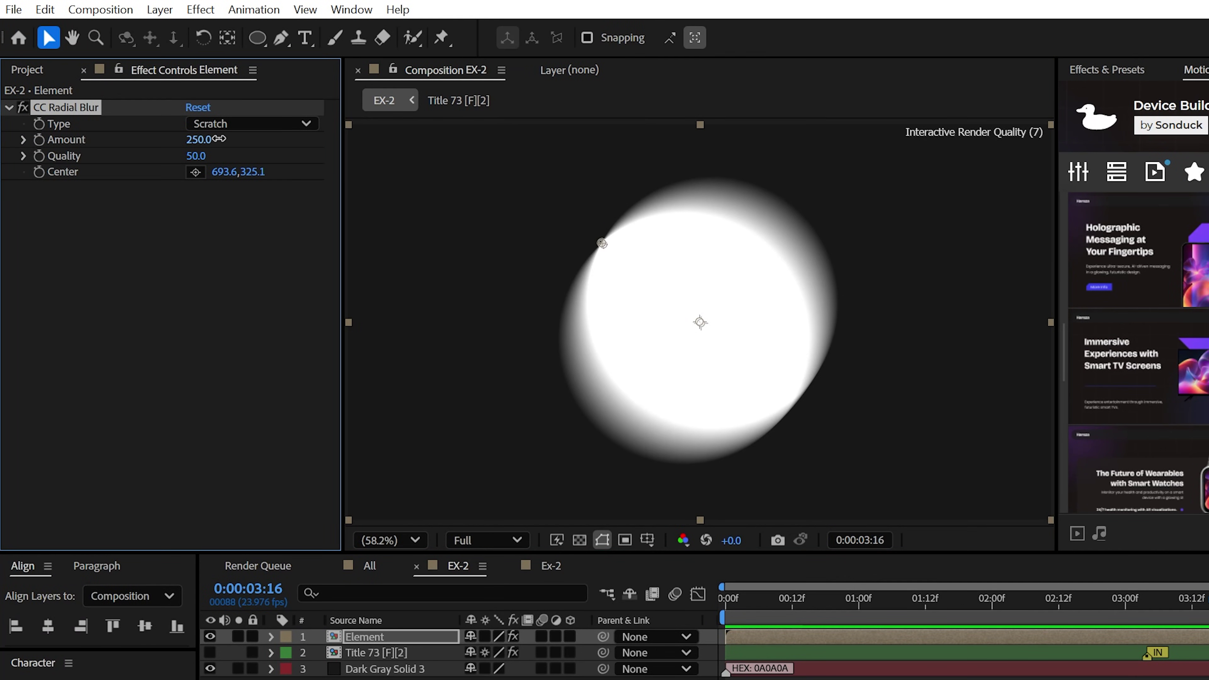
pyautogui.click(237, 128)
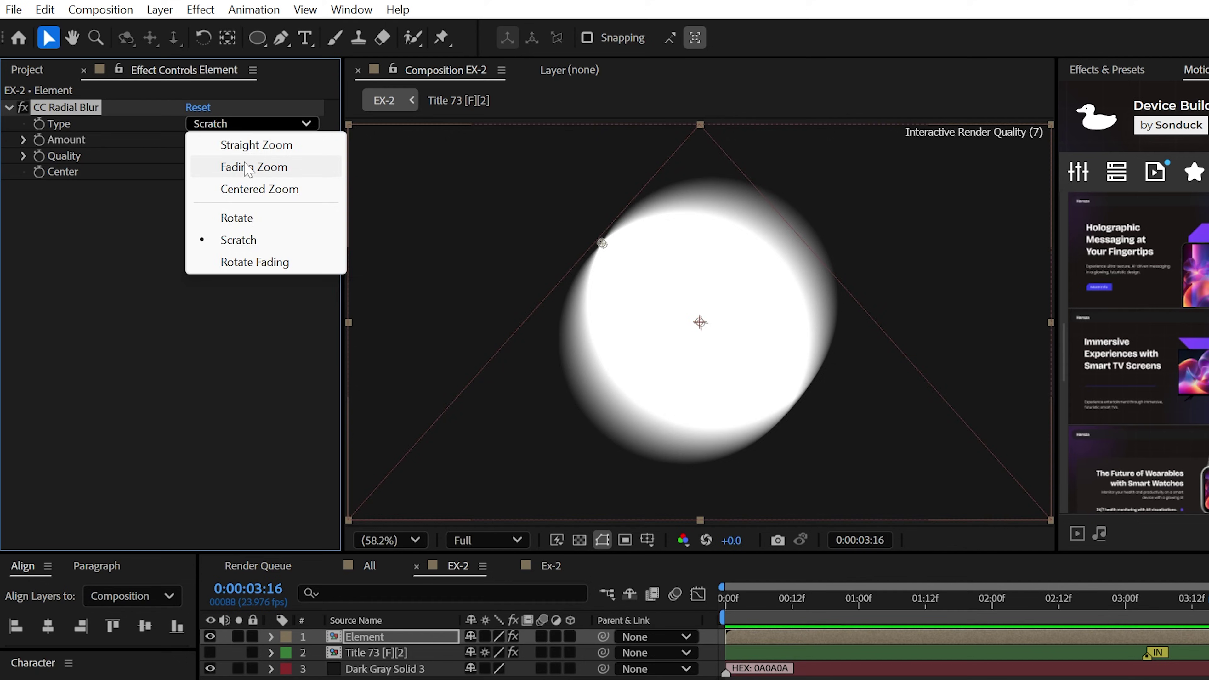
pyautogui.click(238, 167)
# Drive the radial blur Amount with a wiggle(2,20) expression and check it at 2 seconds
pyautogui.keyDown('alt'); pyautogui.click(39, 140); pyautogui.keyUp('alt')
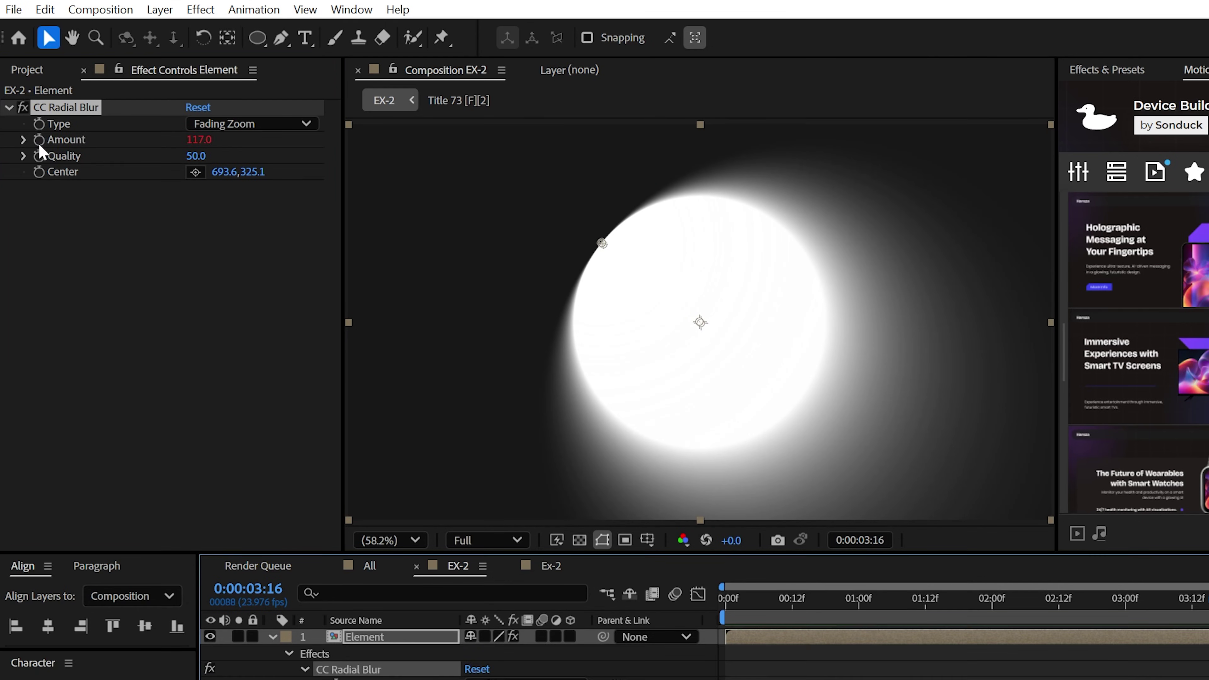
pyautogui.write('wiggle(2,2')
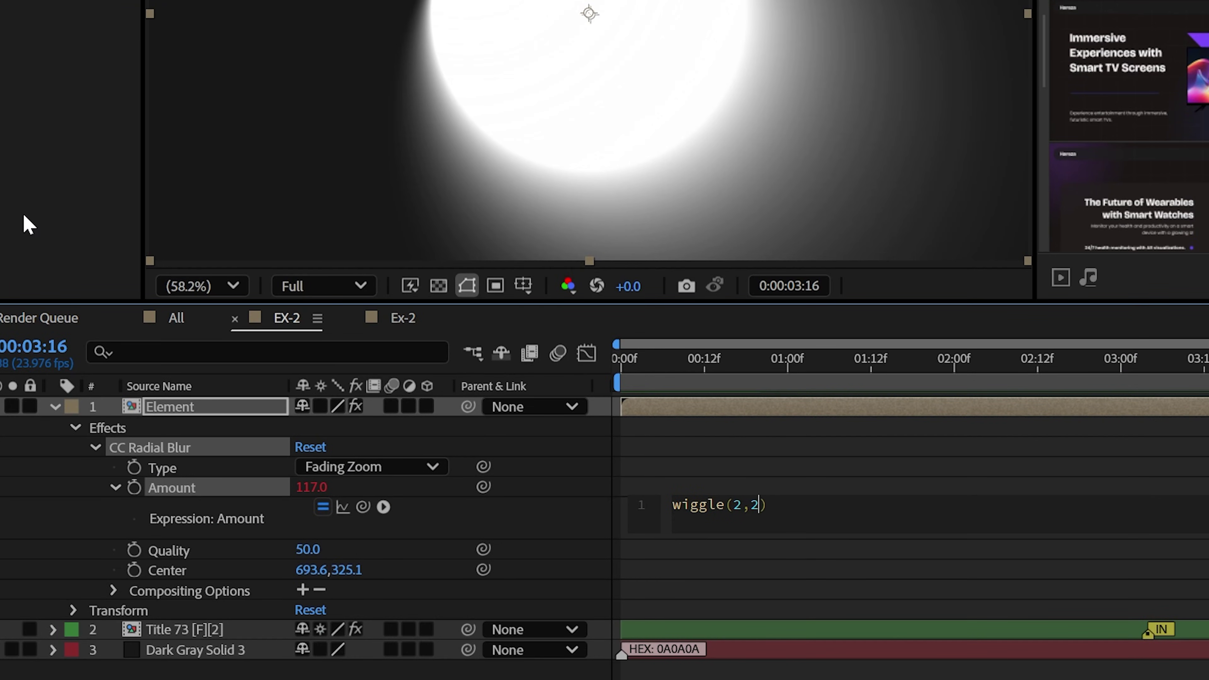
pyautogui.write('0')
pyautogui.press('KP_Enter')
pyautogui.click(953, 358)
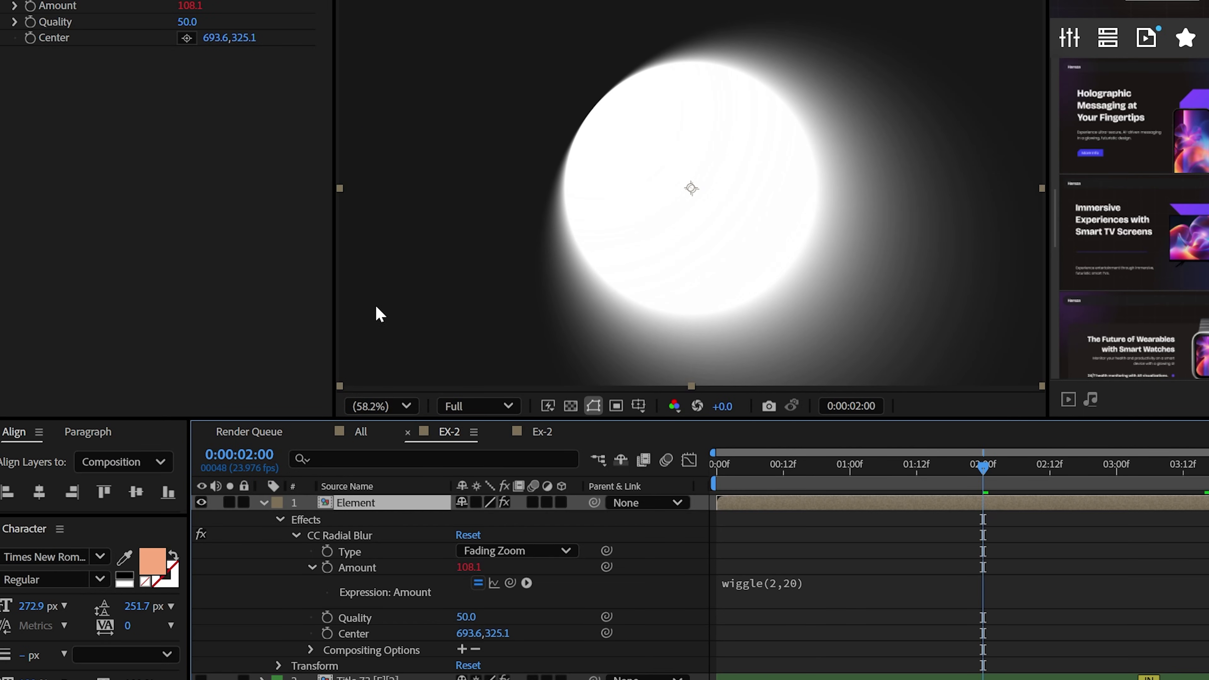
# Add CC Radial Fast Blur to the Element layer
pyautogui.click(203, 0)
pyautogui.moveTo(241, 164)
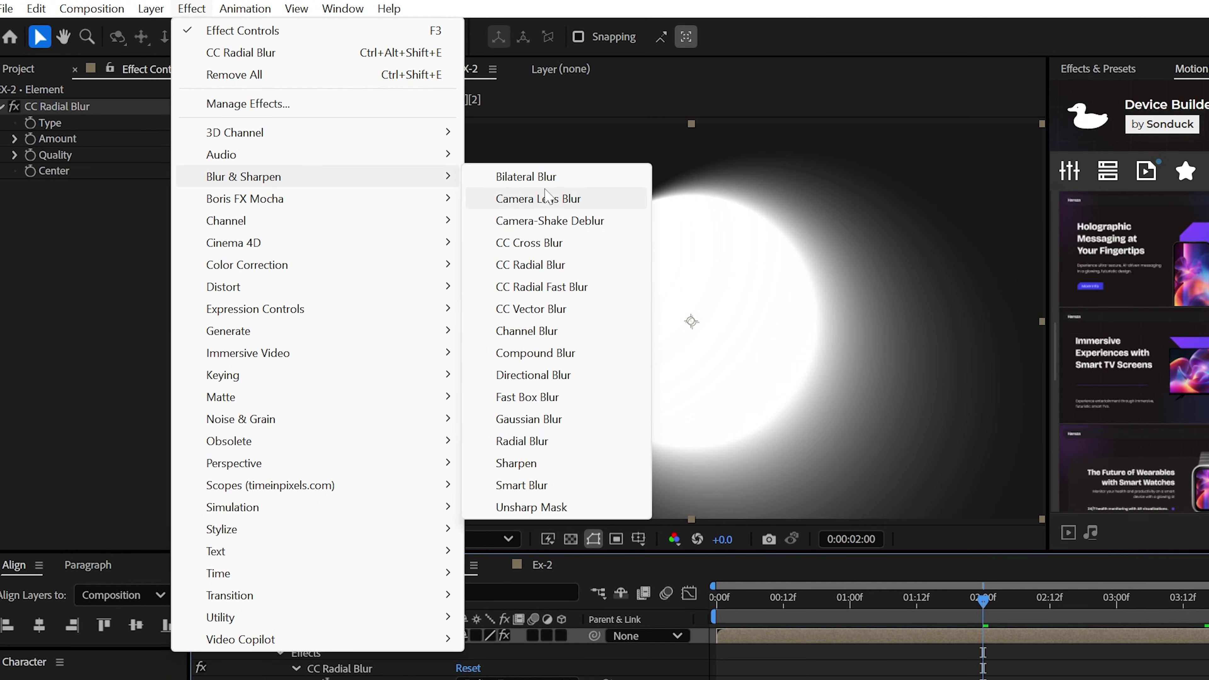
pyautogui.click(536, 288)
# Lower the Radial Fast Blur amount to 9 and add a 4-Color Gradient with its points pulled around the circle
pyautogui.moveTo(193, 222); pyautogui.dragTo(158, 222)
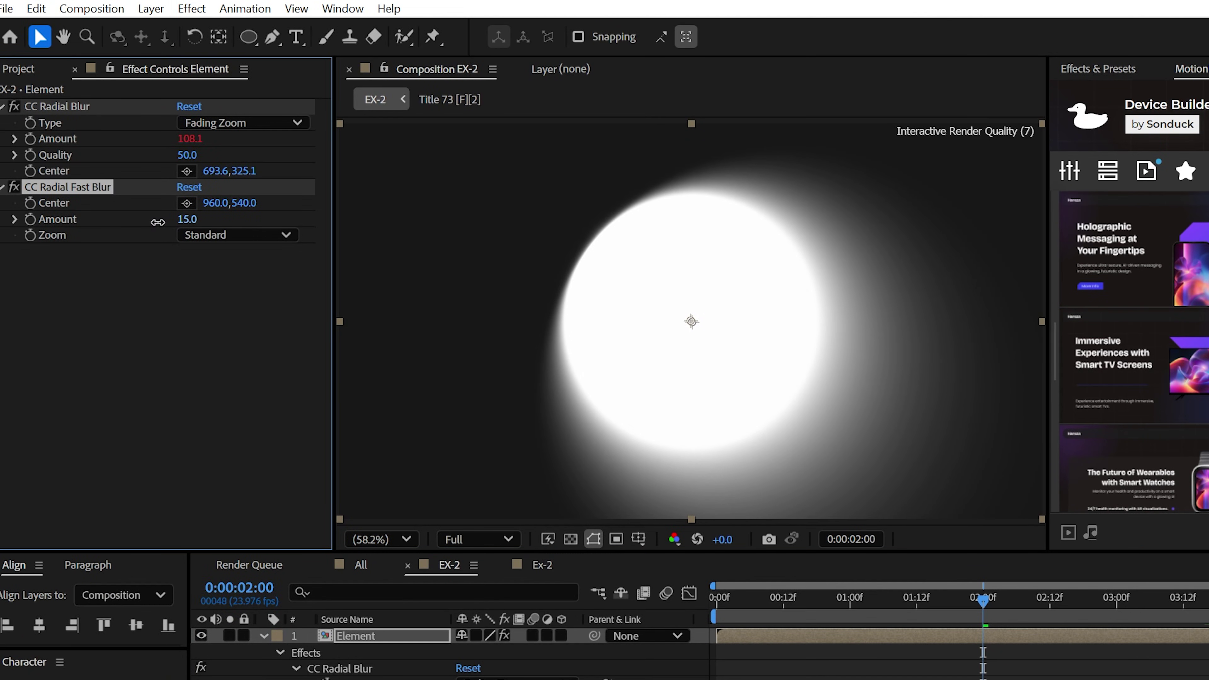
pyautogui.click(194, 9)
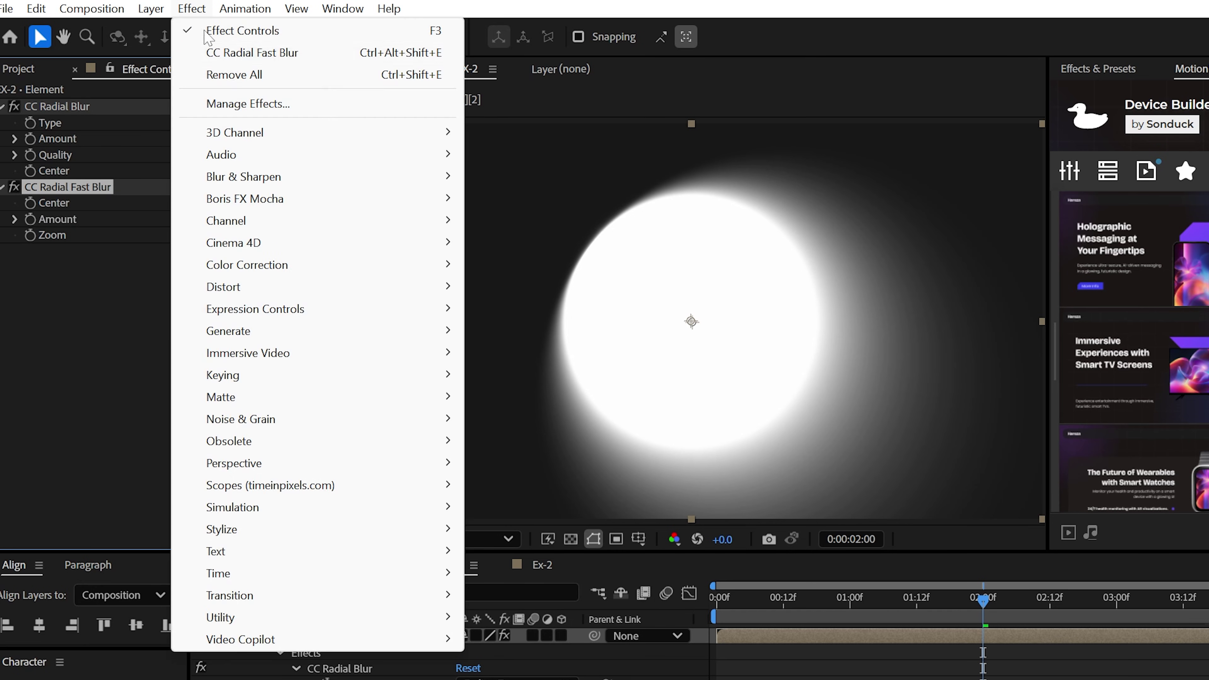
pyautogui.moveTo(236, 336)
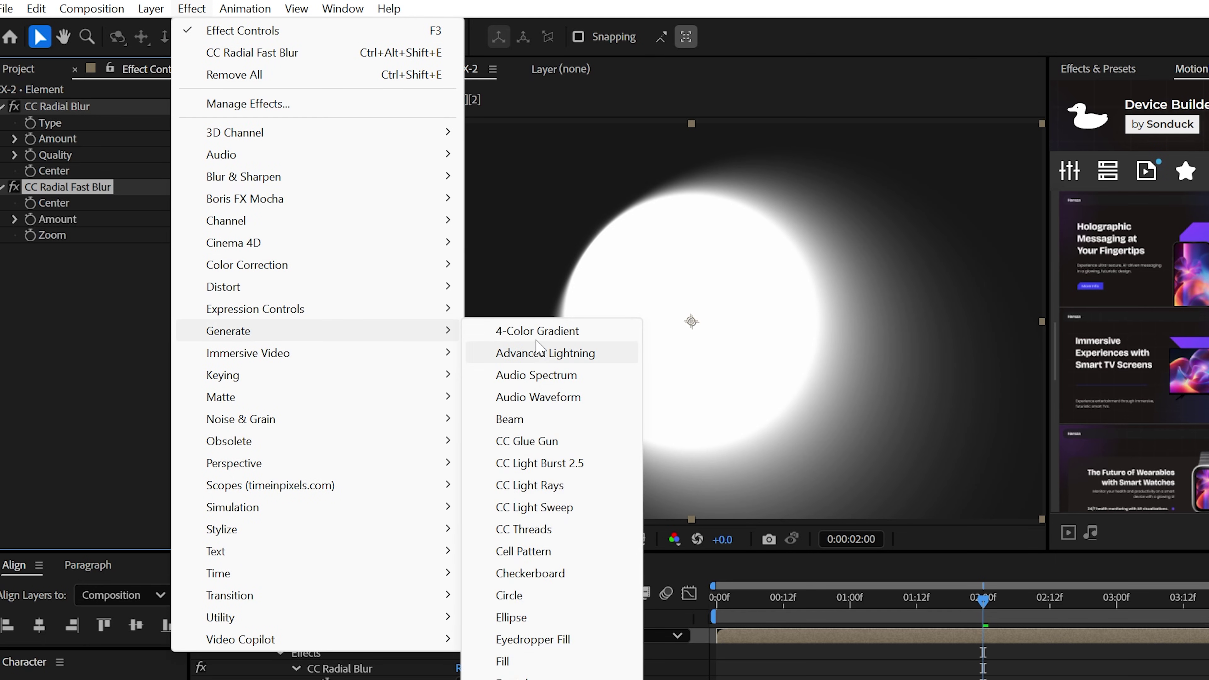
pyautogui.click(531, 330)
pyautogui.moveTo(409, 162); pyautogui.dragTo(563, 227)
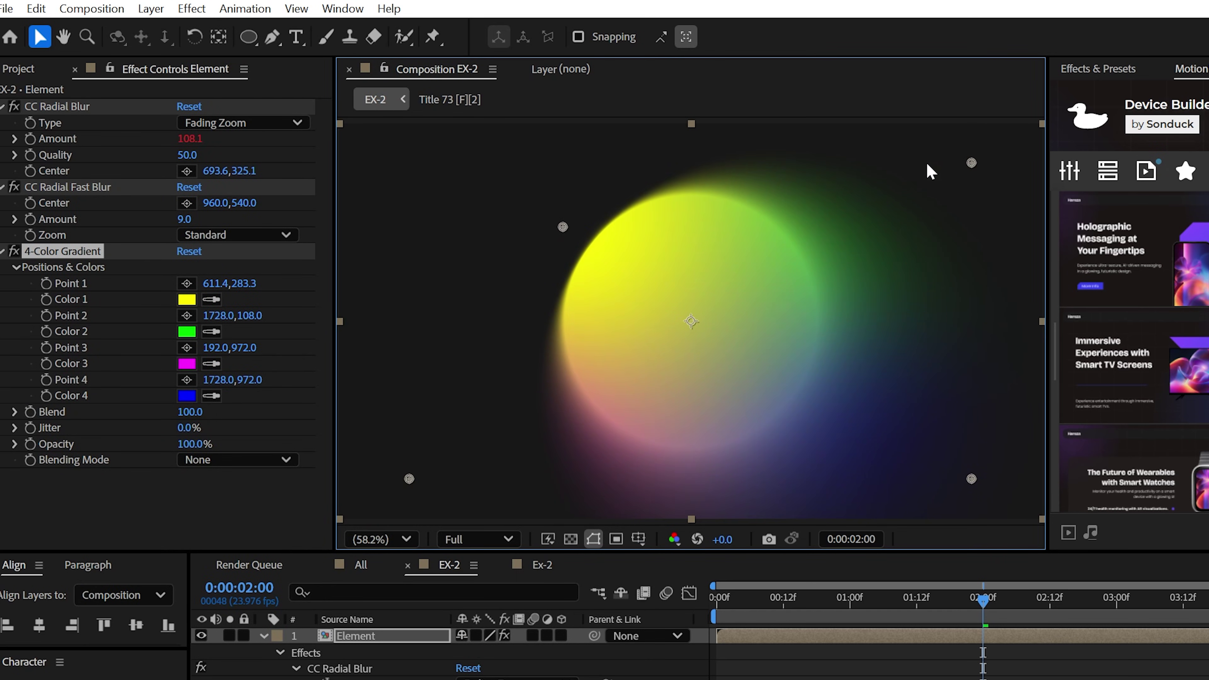
pyautogui.moveTo(971, 163); pyautogui.dragTo(647, 249)
pyautogui.moveTo(409, 479); pyautogui.dragTo(665, 410)
pyautogui.moveTo(972, 479); pyautogui.dragTo(772, 341)
# Set the gradient colours to F24E00, light orange, dark red and a dark Color 4
pyautogui.click(186, 299)
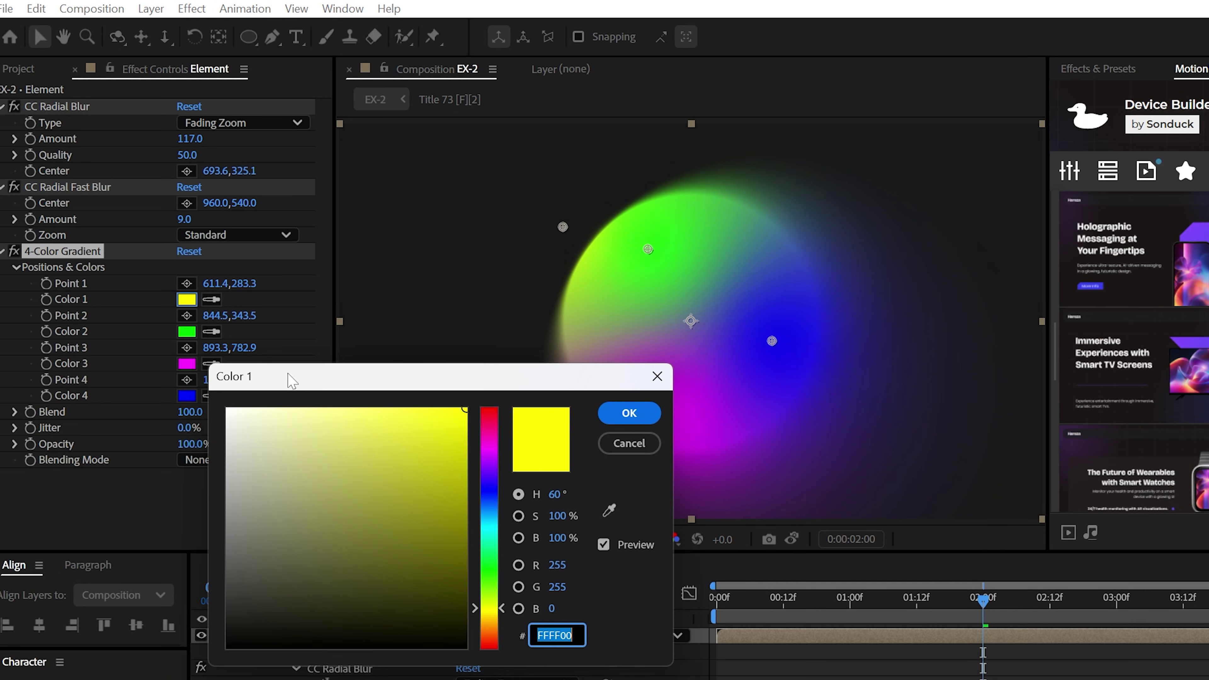
pyautogui.write('F24E00')
pyautogui.click(628, 412)
pyautogui.click(187, 331)
pyautogui.moveTo(399, 413); pyautogui.dragTo(343, 390)
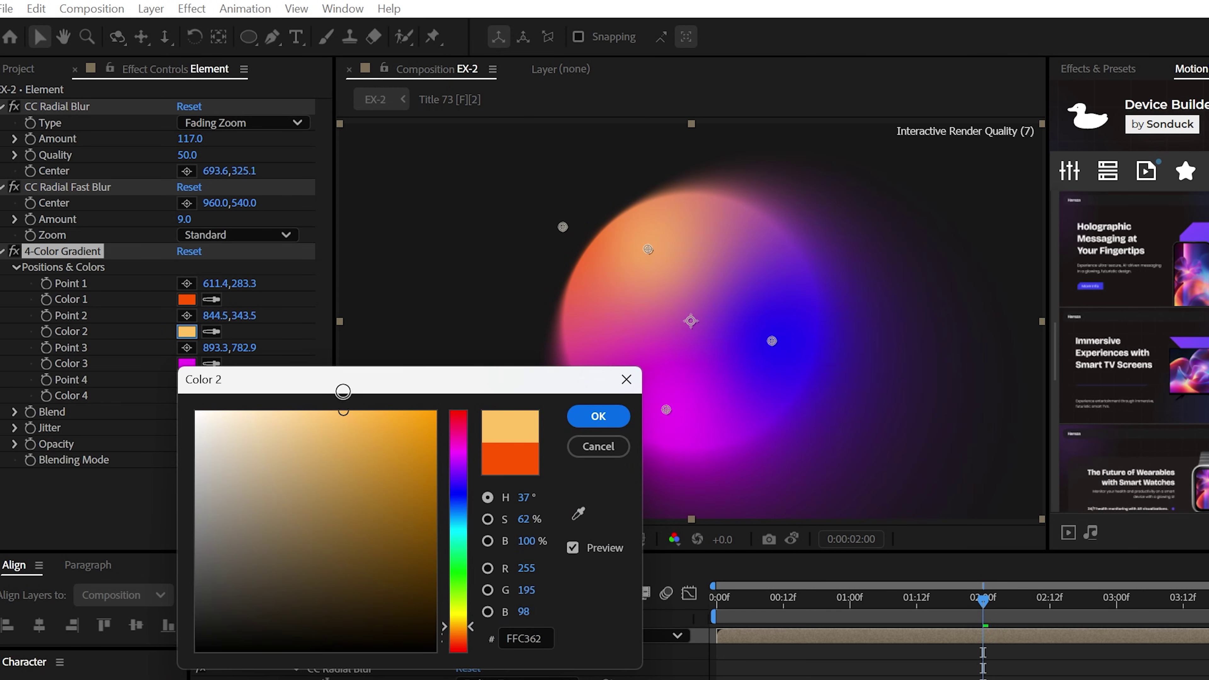
pyautogui.press('Return')
pyautogui.click(186, 363)
pyautogui.moveTo(572, 571); pyautogui.dragTo(572, 647)
pyautogui.click(733, 476)
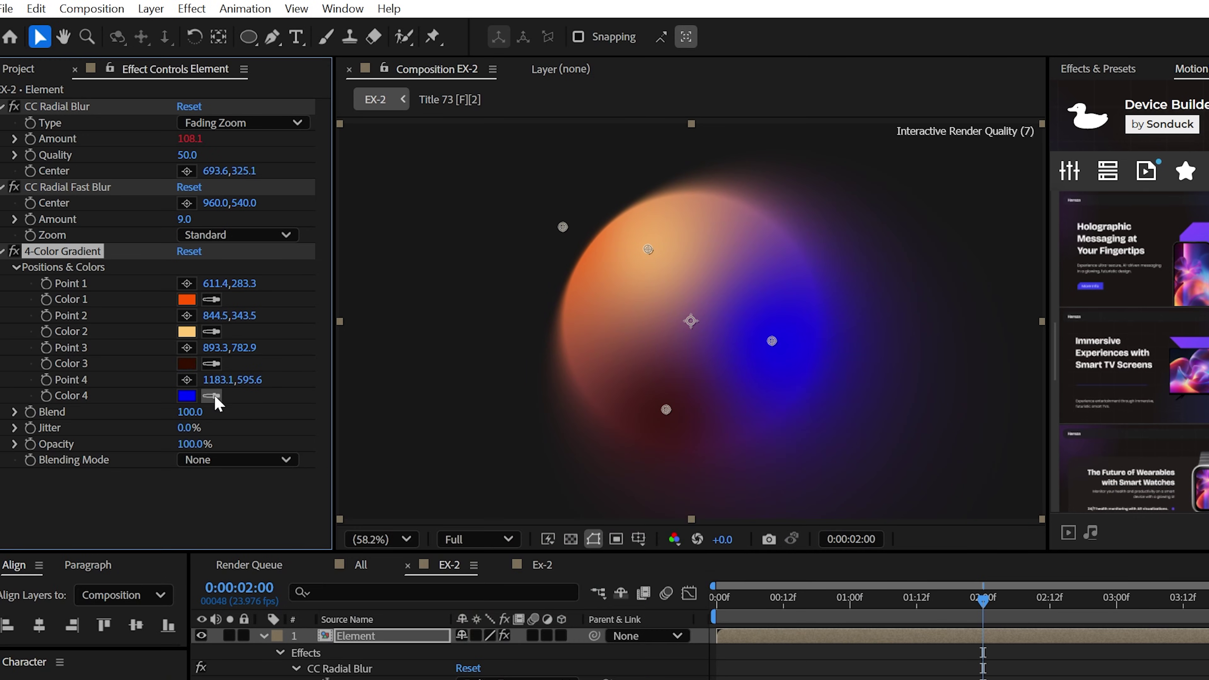
pyautogui.click(187, 395)
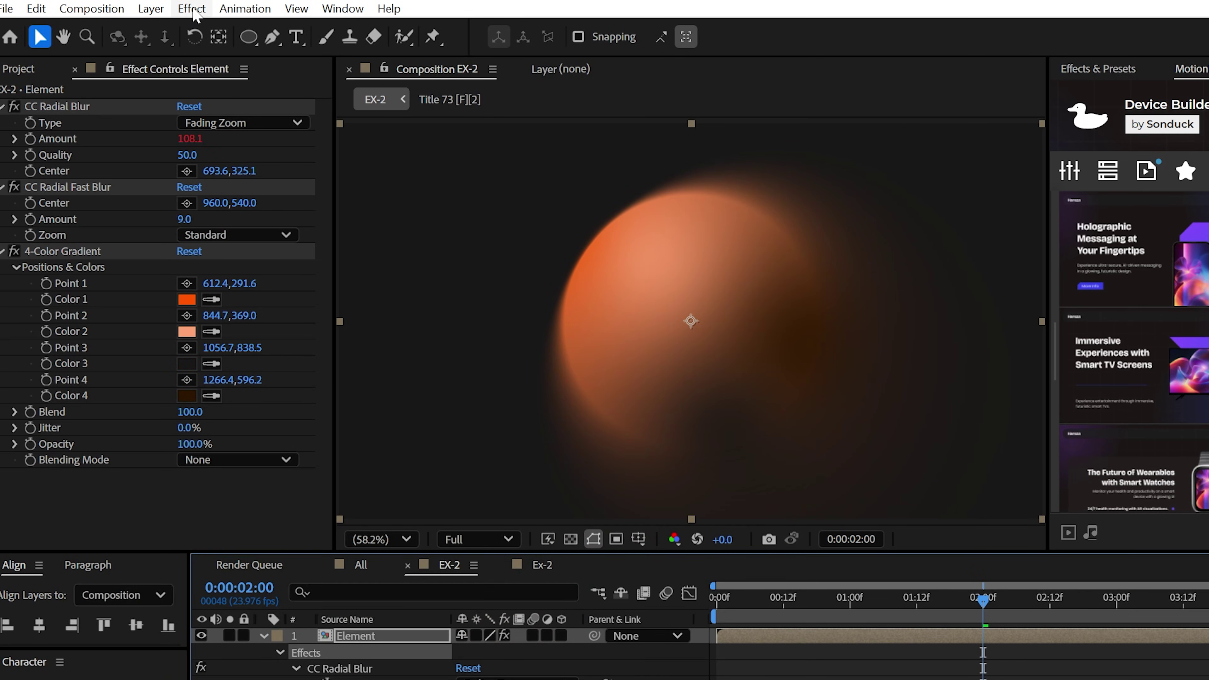
# Add a Linear Wipe angled -44° at 46% completion with feather 273
pyautogui.click(193, 9)
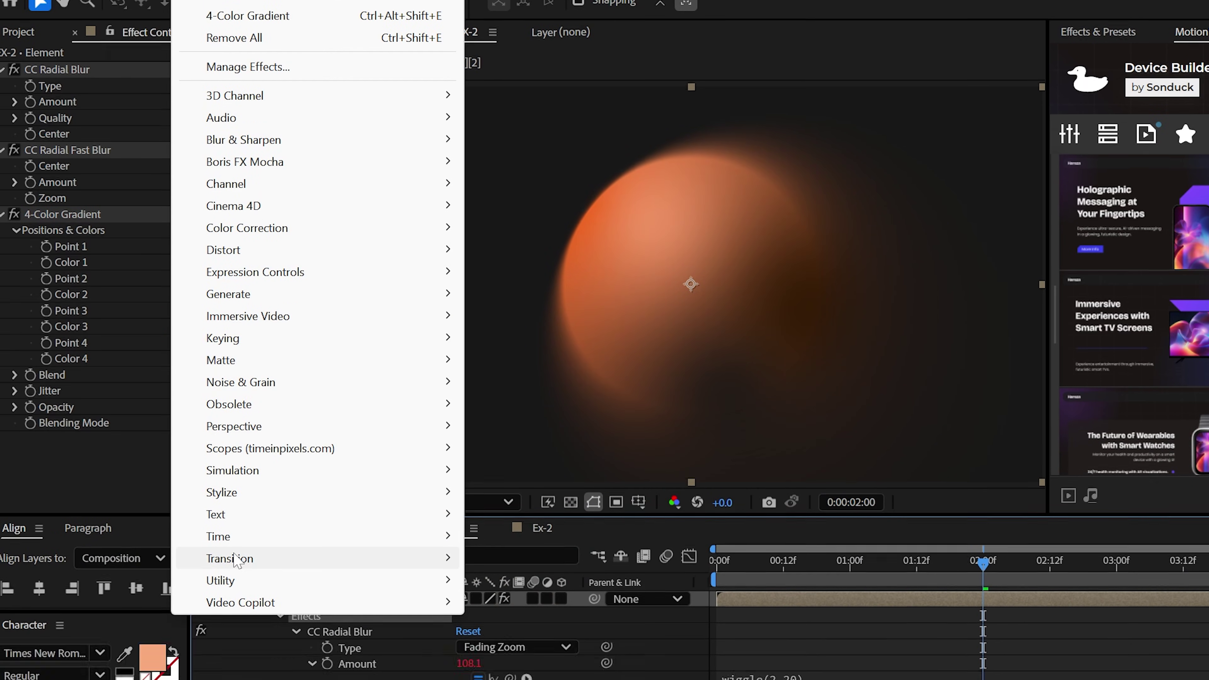
pyautogui.moveTo(230, 595)
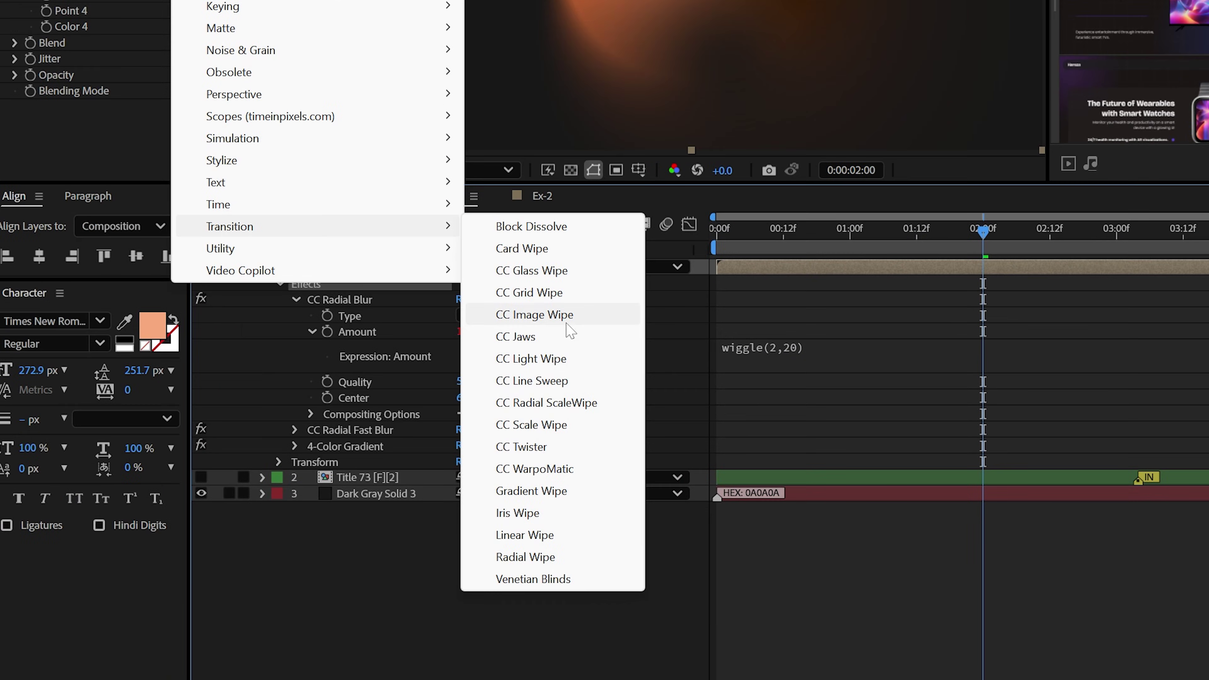
pyautogui.click(530, 535)
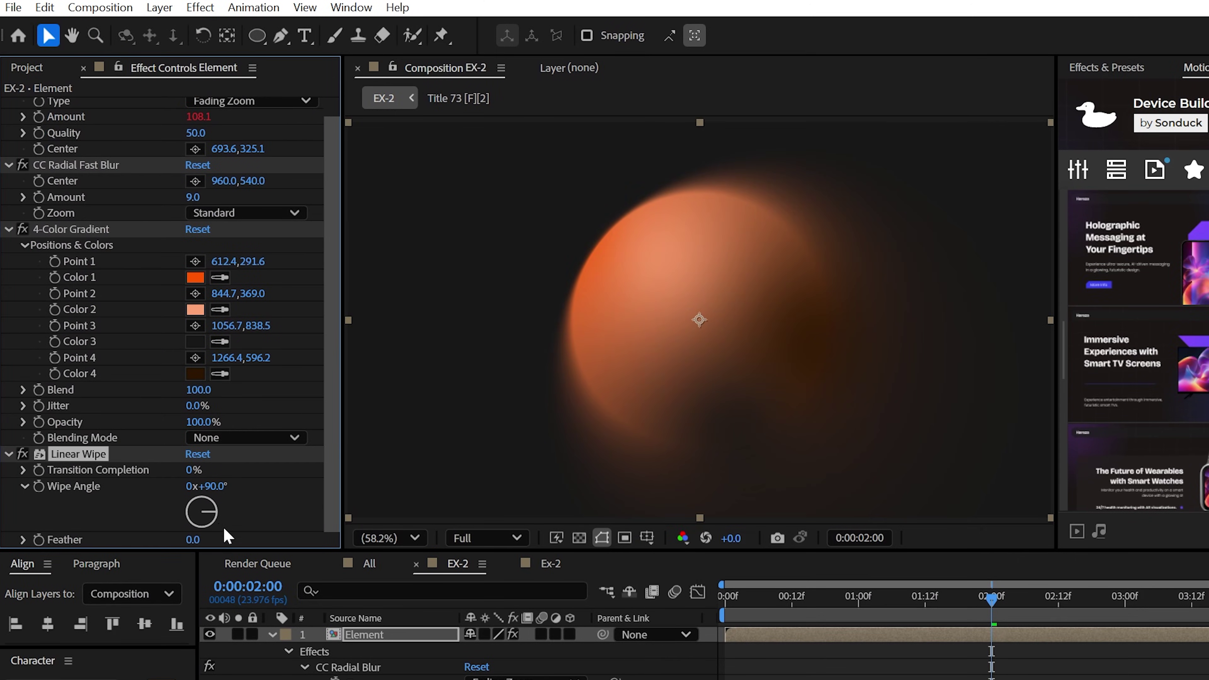
pyautogui.moveTo(209, 509); pyautogui.dragTo(198, 470)
pyautogui.moveTo(265, 536); pyautogui.dragTo(356, 536)
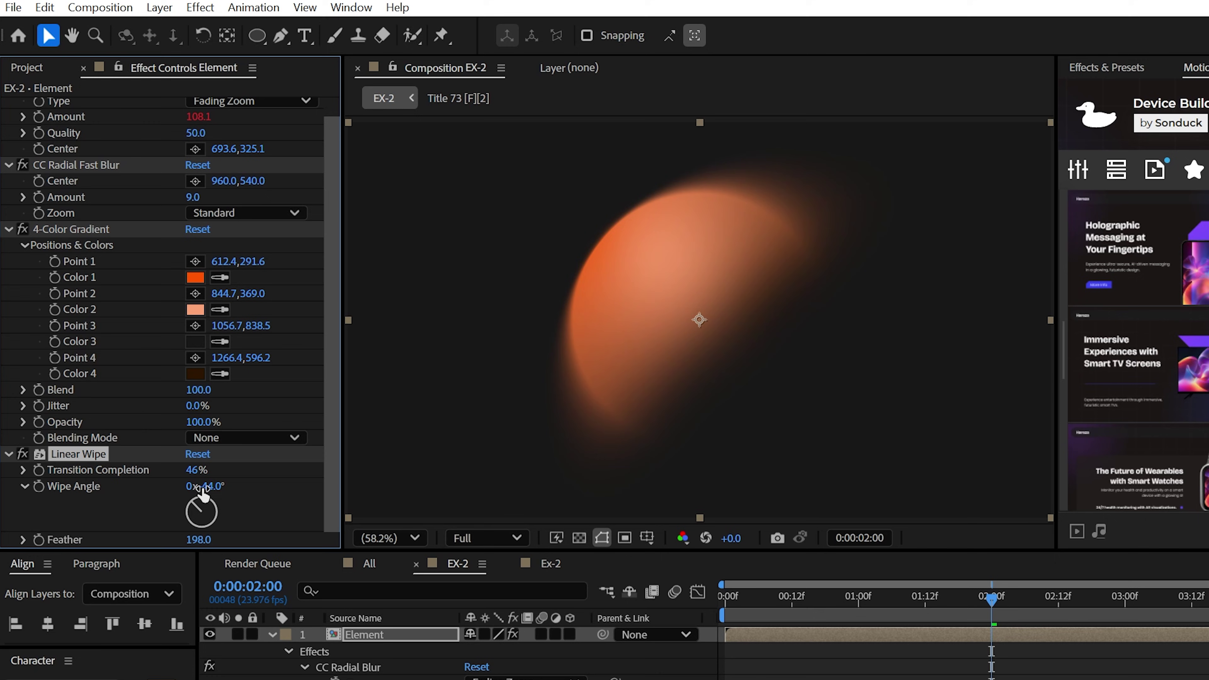
pyautogui.moveTo(202, 493); pyautogui.dragTo(228, 493)
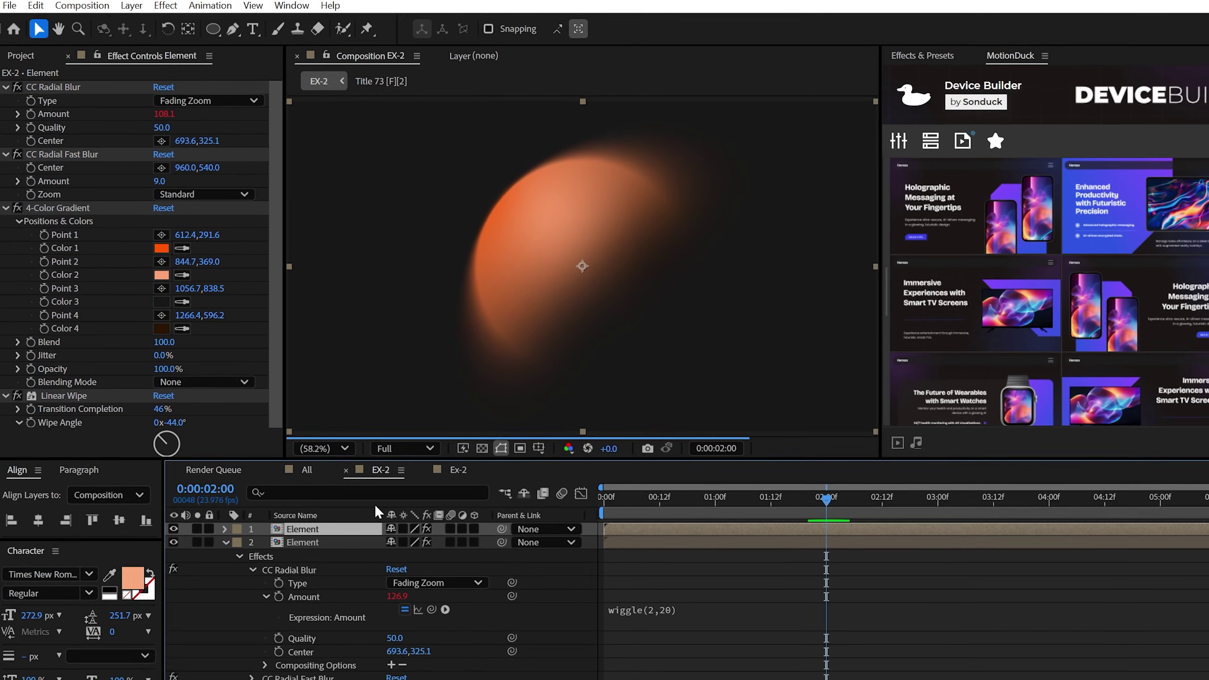
# Duplicate the orb layer and rotate the copy to 174°
pyautogui.hotkey('ctrl', 'd')
pyautogui.press('r')
pyautogui.moveTo(388, 518); pyautogui.dragTo(547, 524)
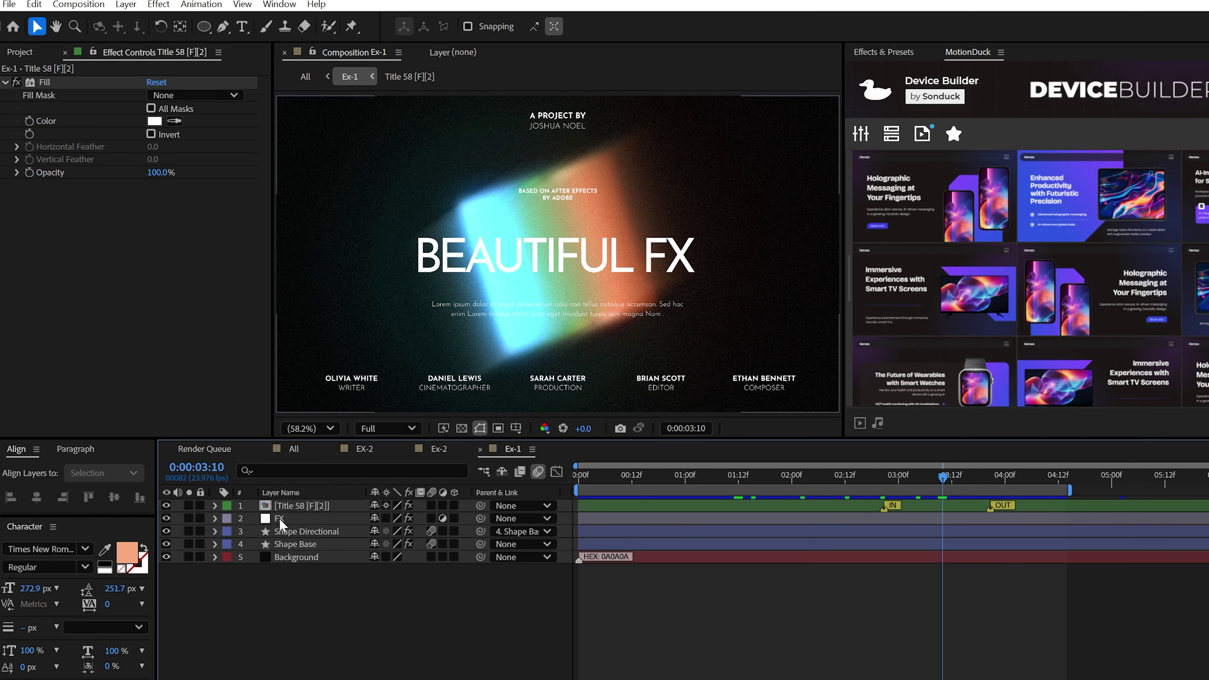
# On the FX layer, delete the first Glow, duplicate Glow 2, and set Posterize Level to 12
pyautogui.click(278, 517)
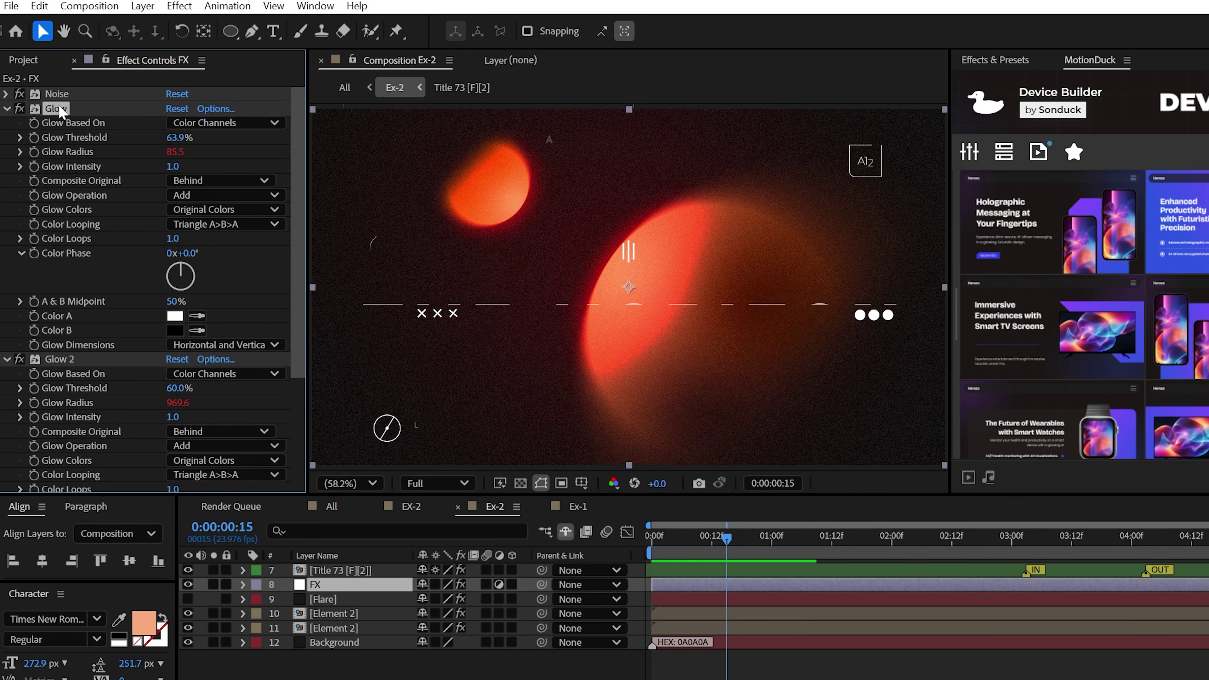
pyautogui.press('Delete')
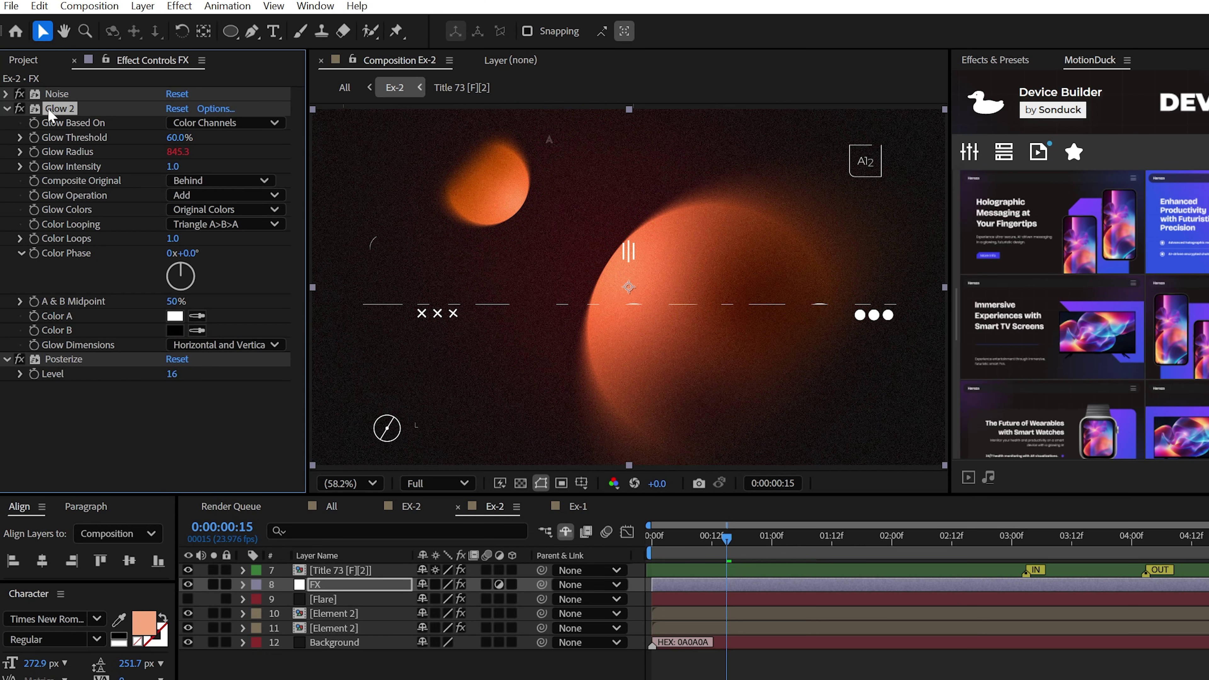
pyautogui.hotkey('ctrl', 'd')
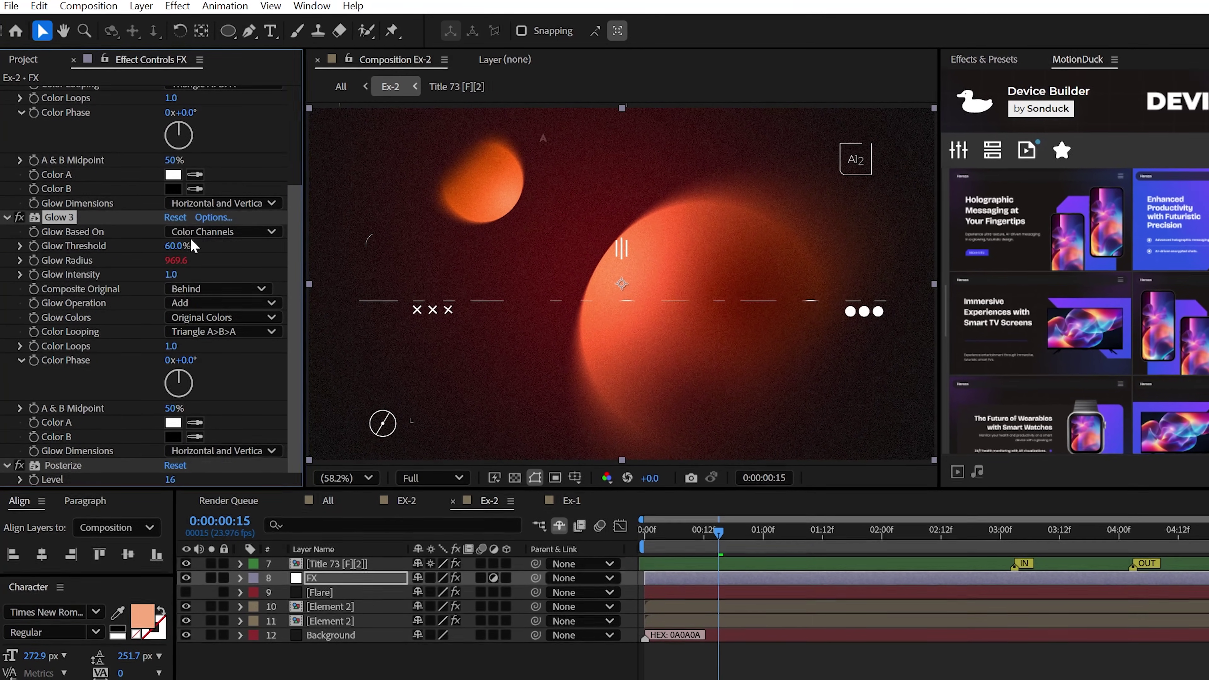
pyautogui.moveTo(170, 479); pyautogui.dragTo(136, 472)
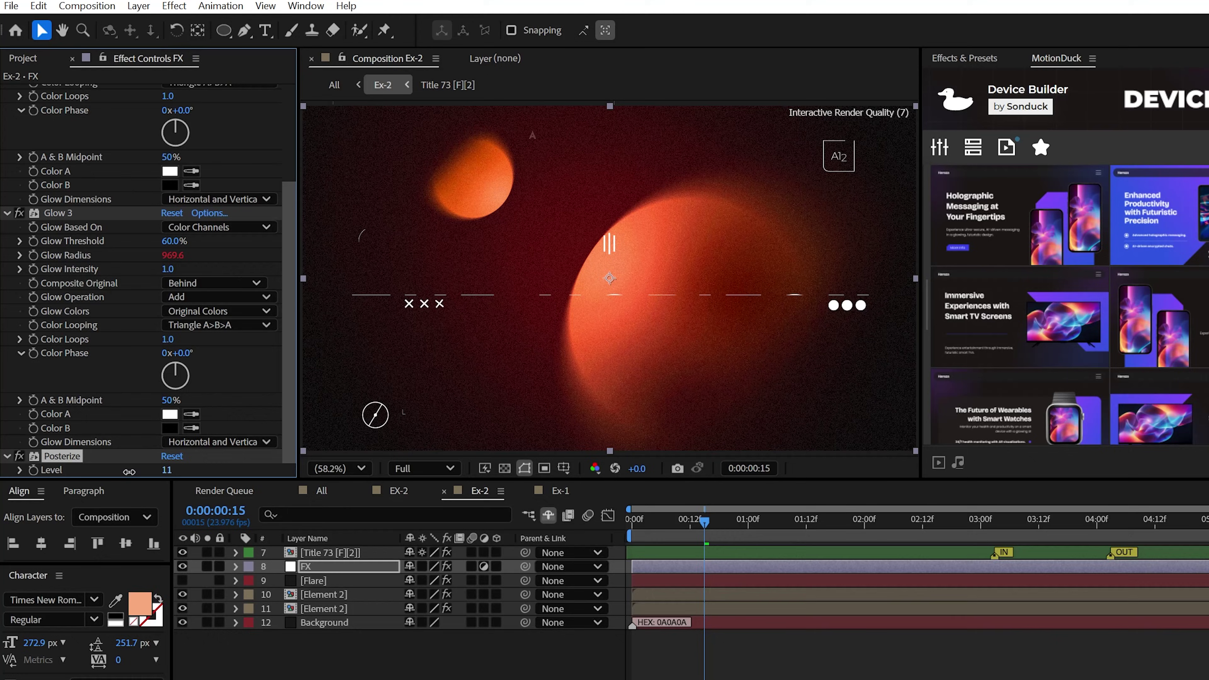
pyautogui.click(638, 524)
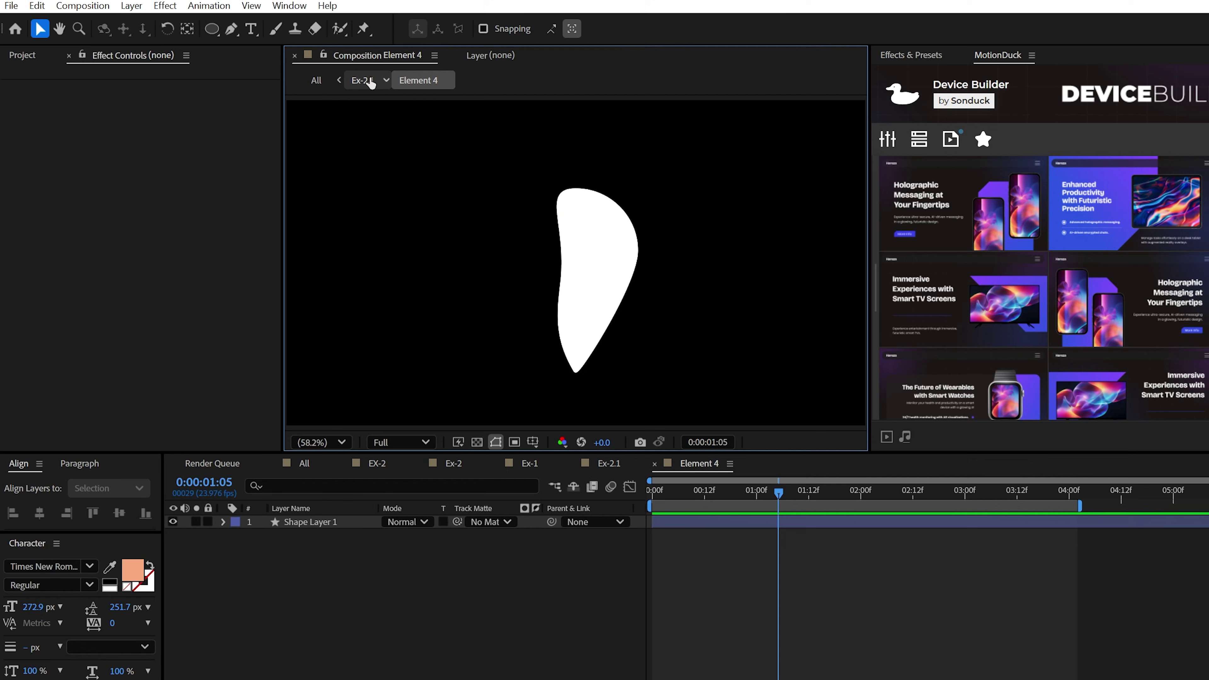
# Open the Ex-4 'DESIGN of the CINEMA' composition and preview it
pyautogui.click(370, 84)
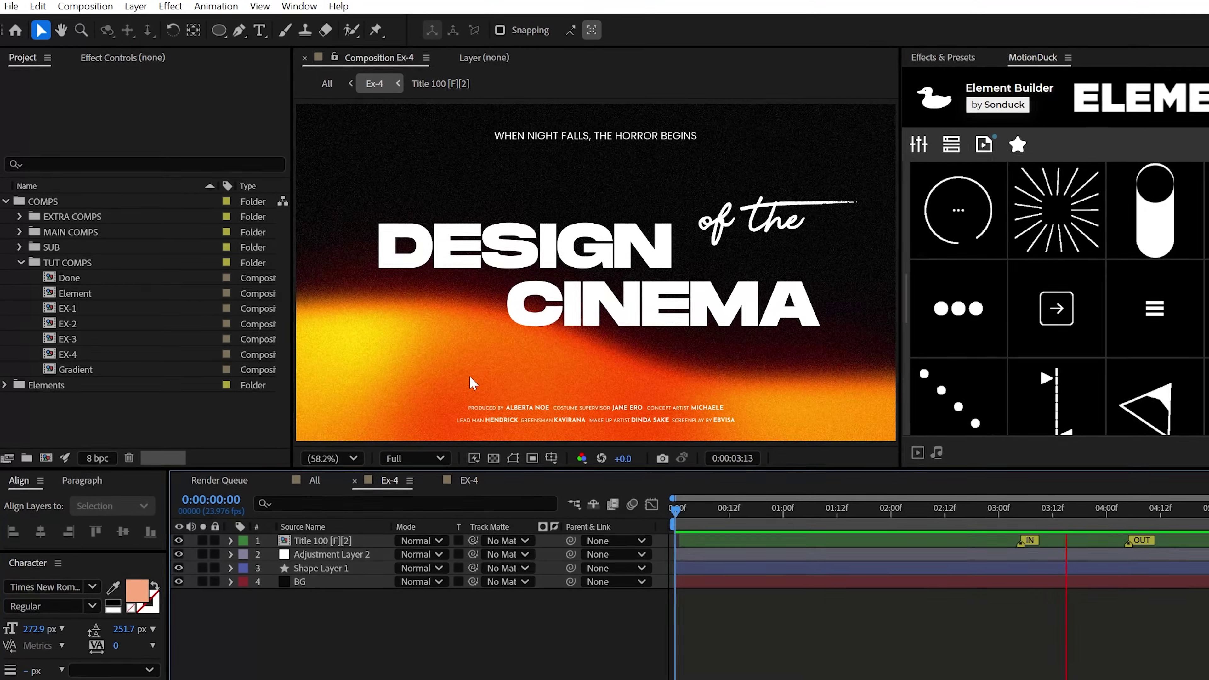
pyautogui.press('space')
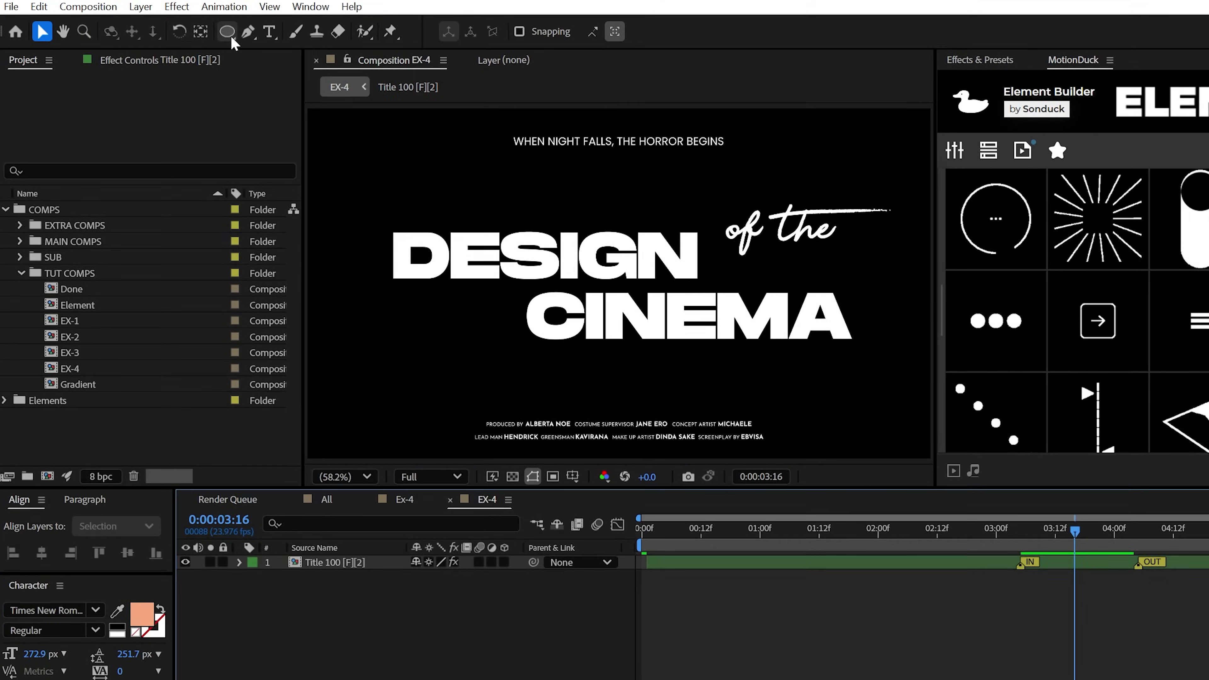
# Draw a white rectangle covering the bottom of the frame, with the viewer zoomed out to 25%
pyautogui.moveTo(223, 31); pyautogui.dragTo(247, 38)
pyautogui.press(',')
pyautogui.press(',')
pyautogui.press(',')
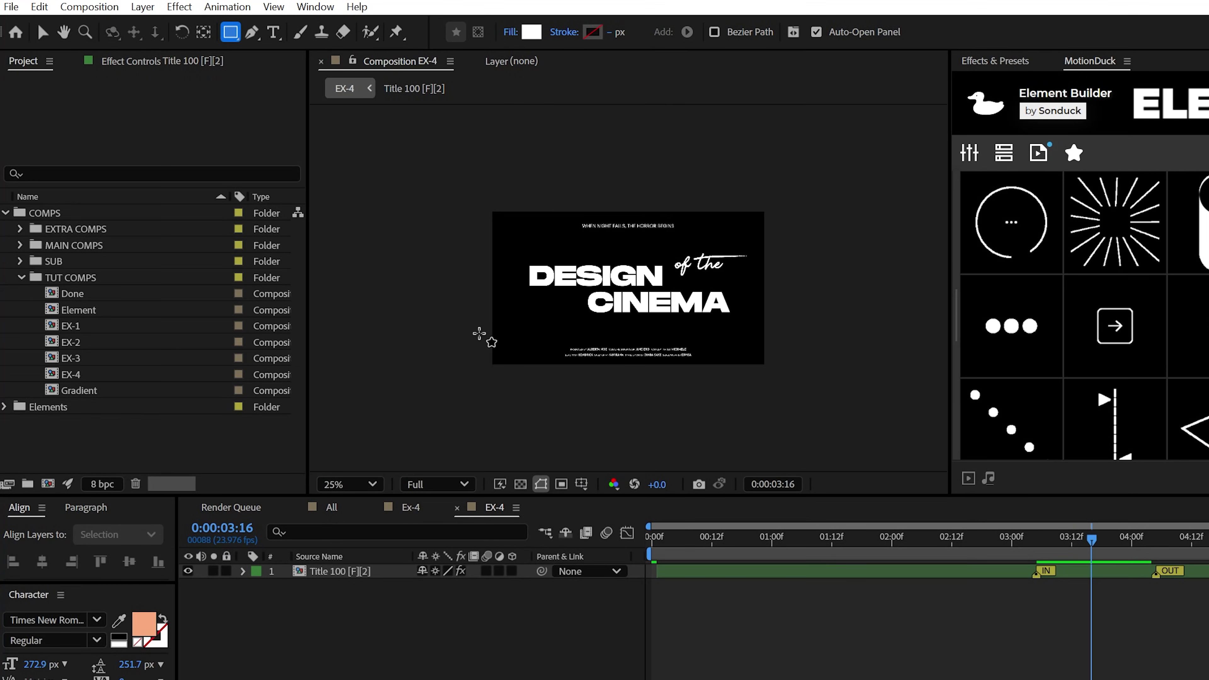
pyautogui.moveTo(345, 317); pyautogui.dragTo(718, 380)
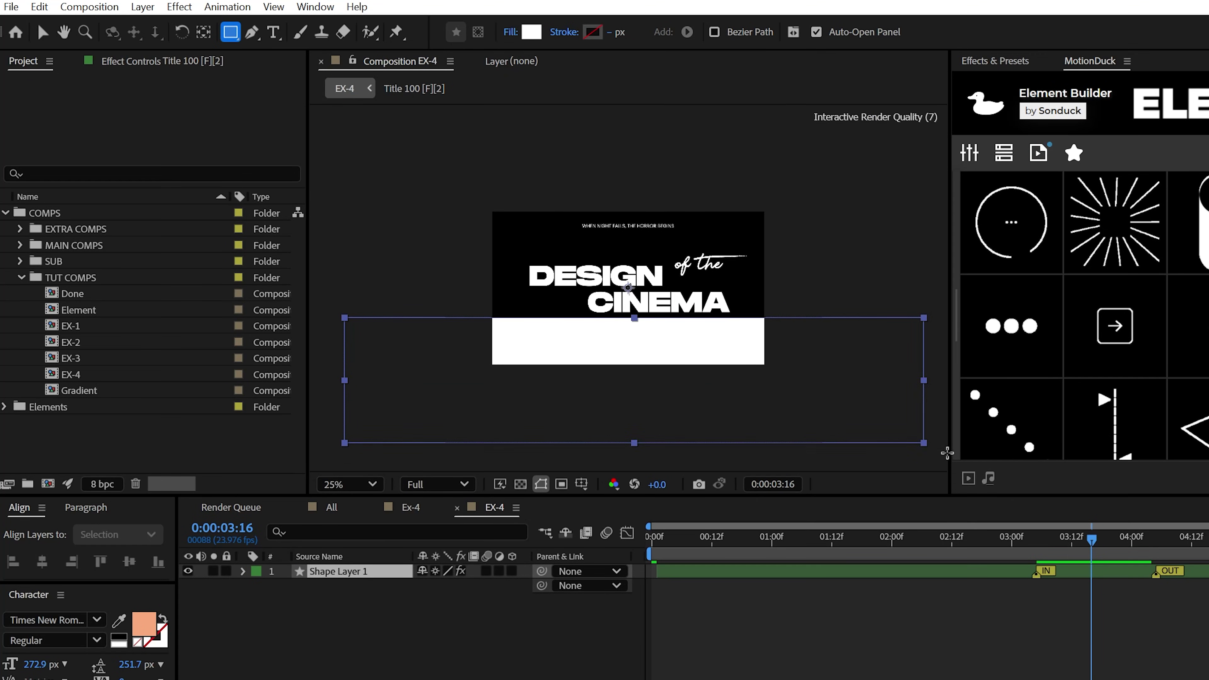
pyautogui.moveTo(948, 453); pyautogui.dragTo(942, 471)
# Add Wiggle Paths with smooth points, Size 332 and 0.5 wiggles/second, then preview
pyautogui.click(523, 586)
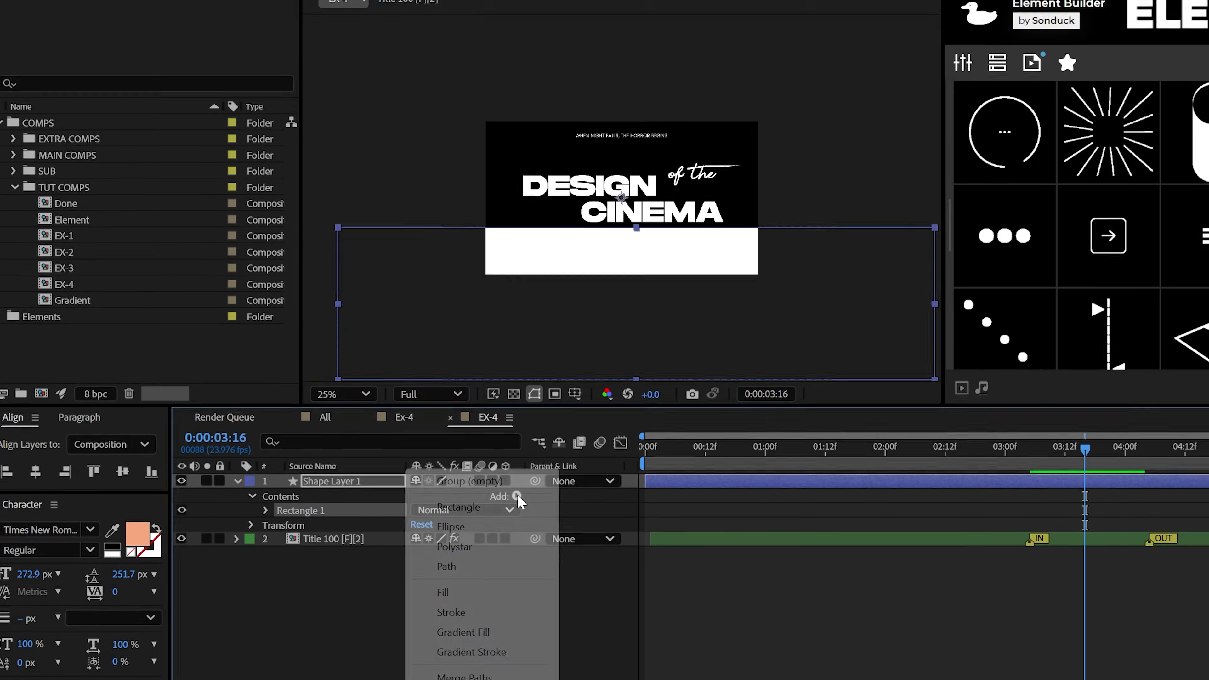
pyautogui.click(429, 546)
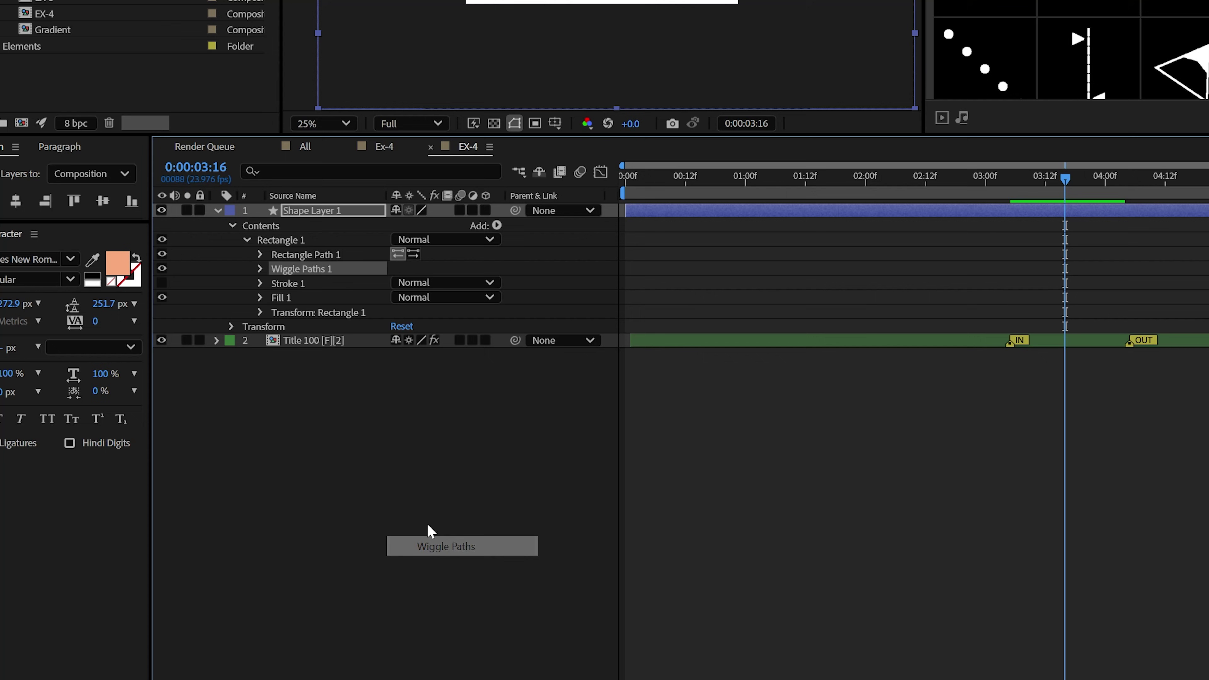
pyautogui.click(442, 501)
pyautogui.click(419, 521)
pyautogui.moveTo(397, 474)
pyautogui.mouseDown()
pyautogui.moveTo(424, 472)
pyautogui.moveTo(388, 485)
pyautogui.mouseUp()
pyautogui.press('Return')
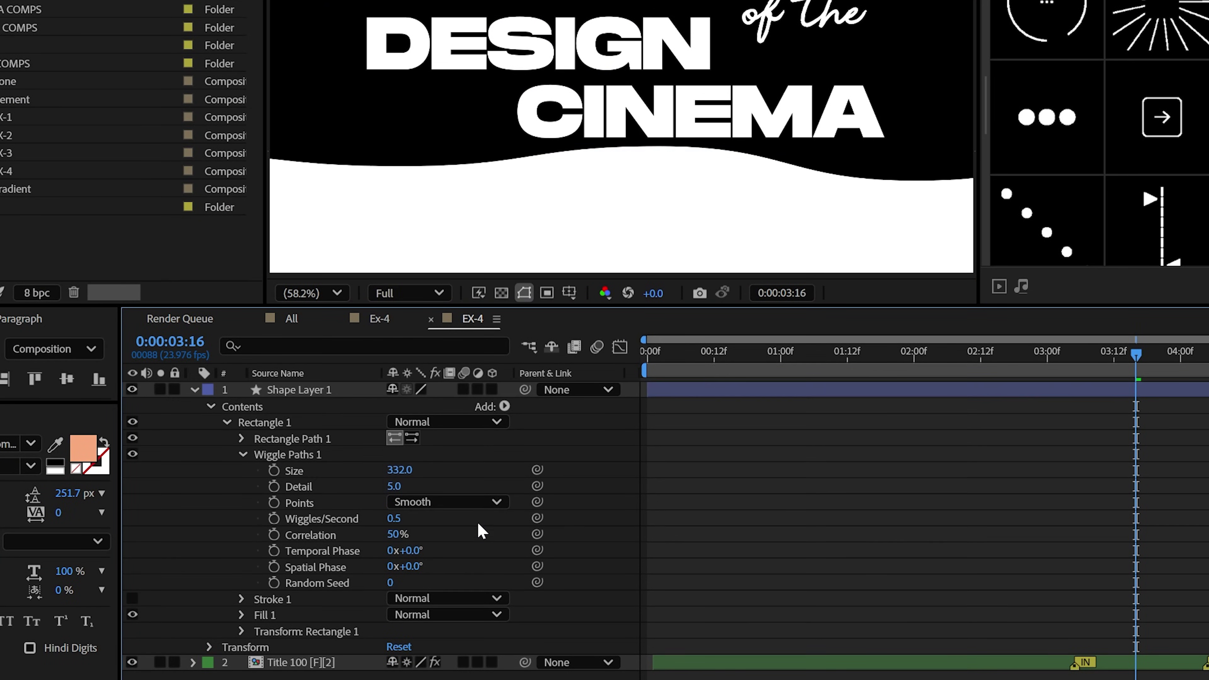
pyautogui.press('space')
# Apply a Gaussian Blur of 109 to the wavy shape
pyautogui.click(122, 10)
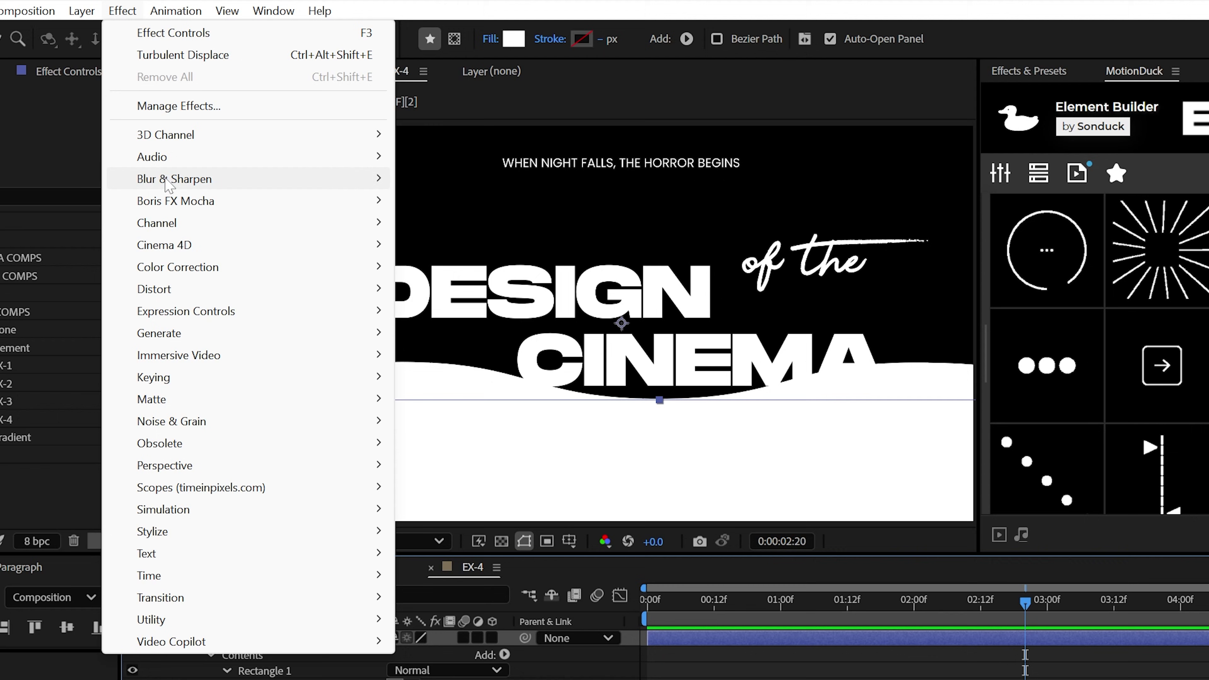
pyautogui.moveTo(167, 183)
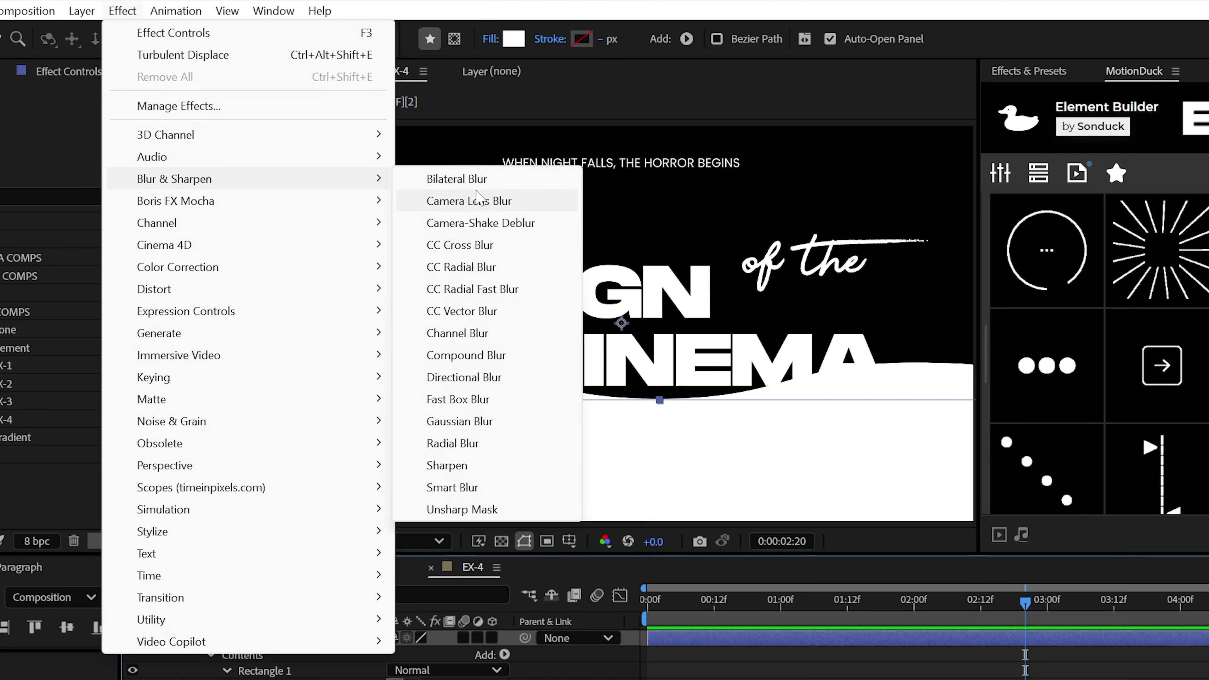
pyautogui.click(459, 421)
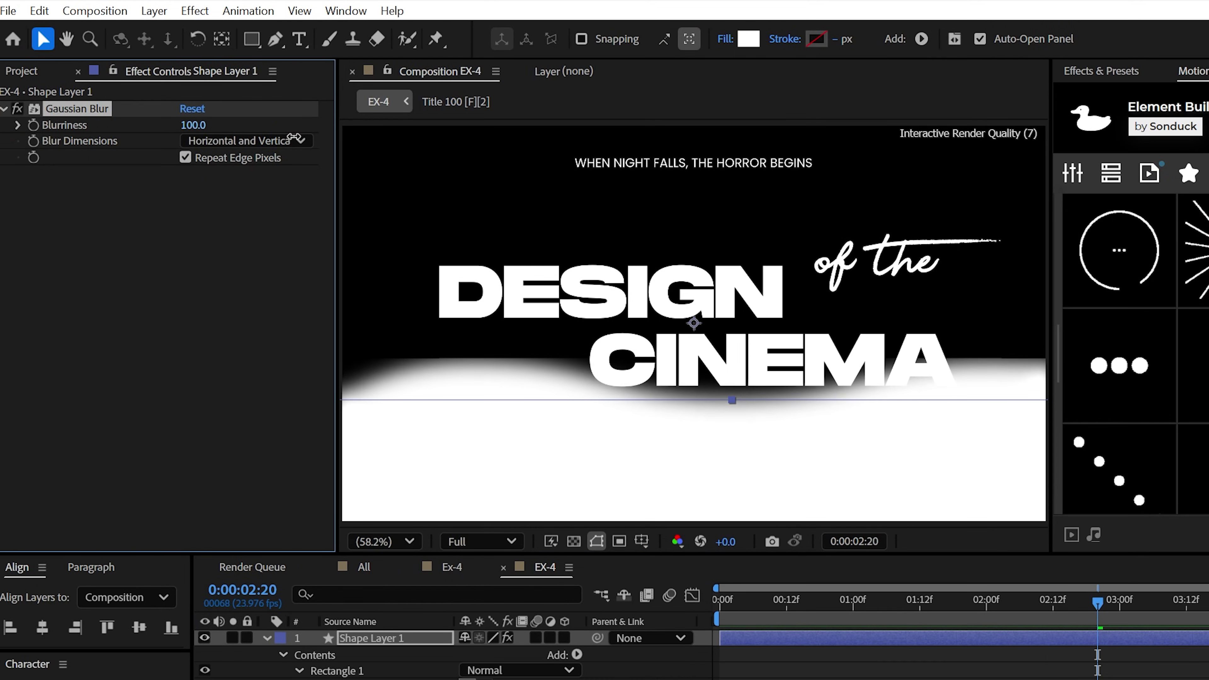
# Add an orange-and-yellow 4-Color Gradient and move to 3:16 where the full title shows
pyautogui.click(201, 12)
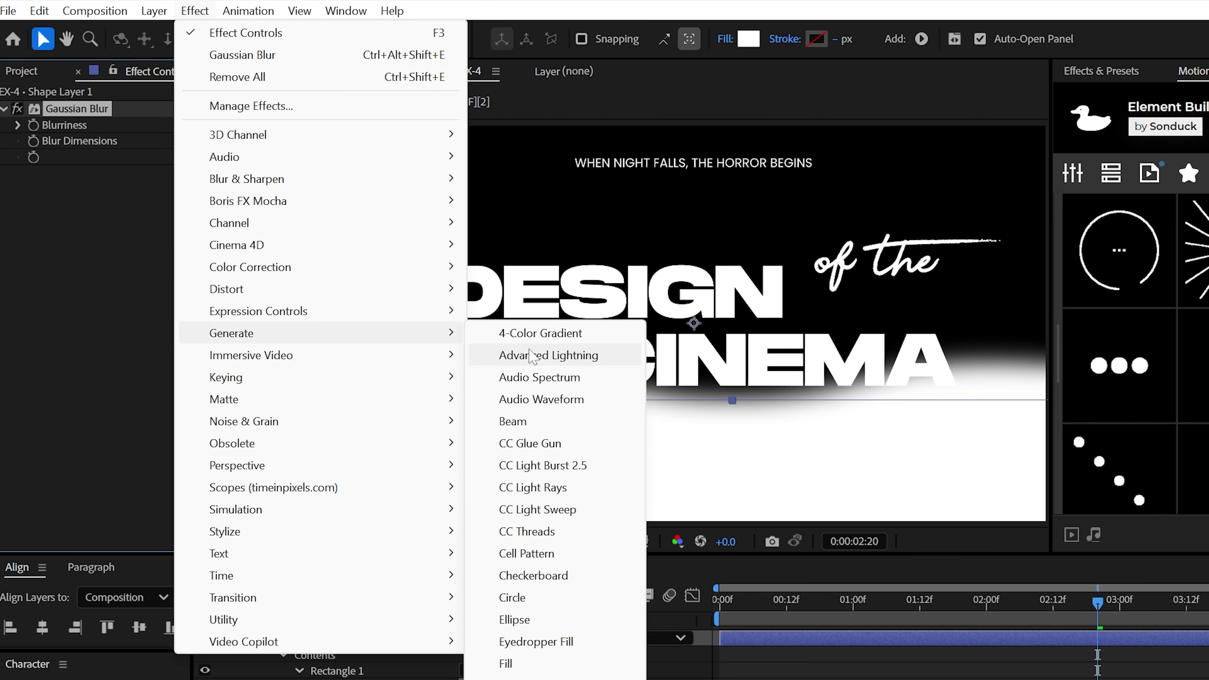
pyautogui.click(528, 332)
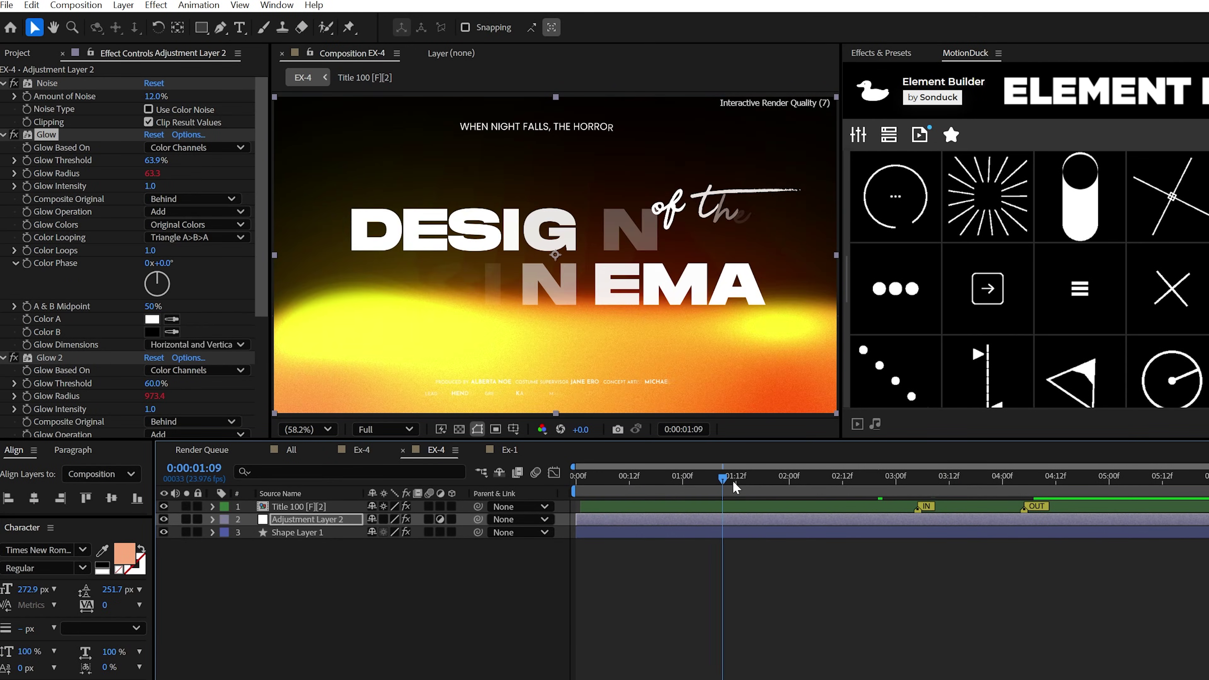
pyautogui.moveTo(733, 486); pyautogui.dragTo(958, 511)
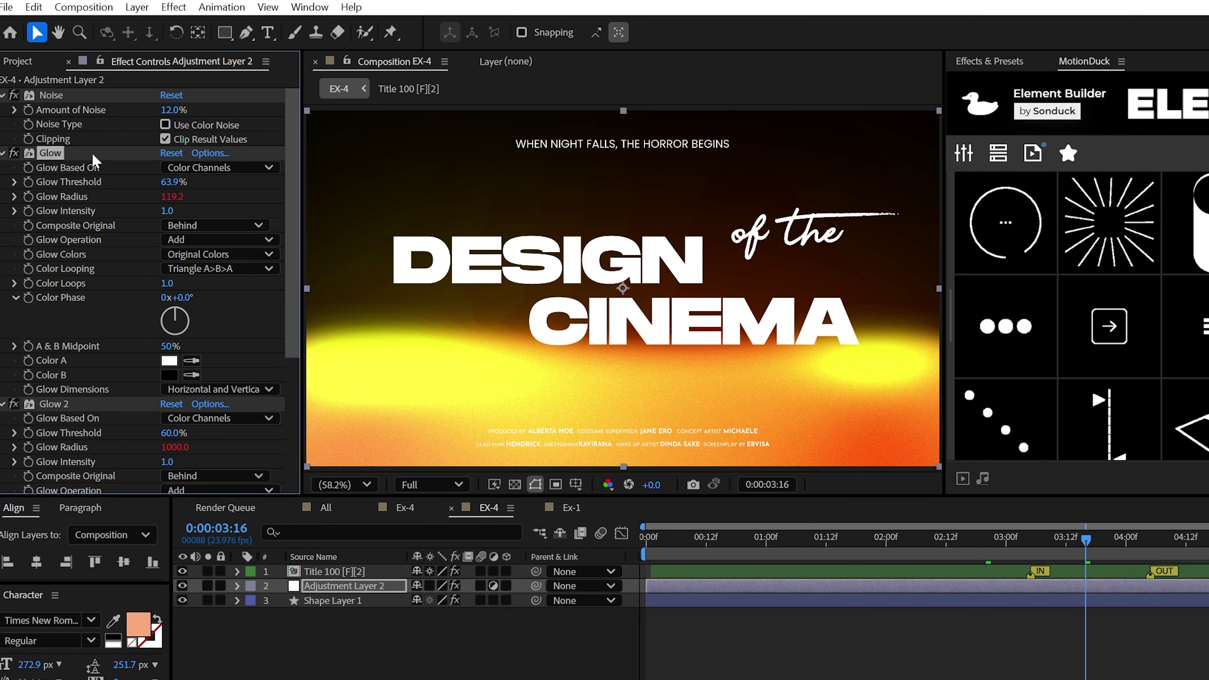
# Delete the first Glow, raise Glow 2's threshold to 77.3%, and preview the result
pyautogui.press('Delete')
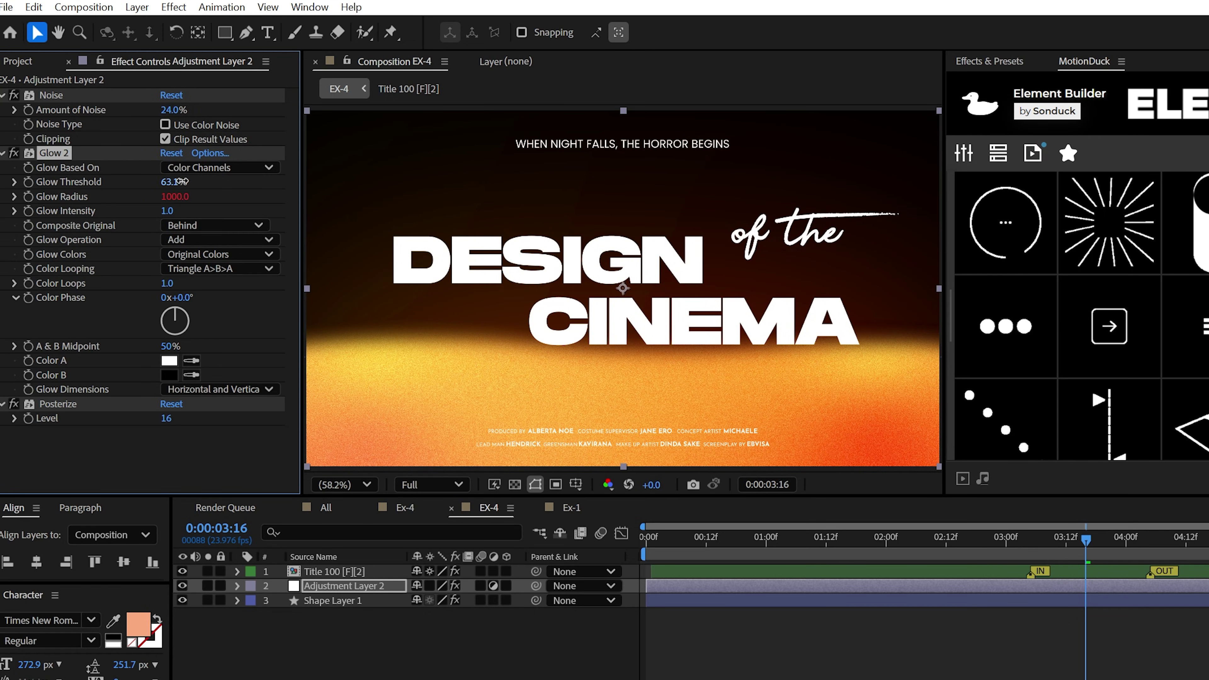
pyautogui.moveTo(182, 181); pyautogui.dragTo(203, 183)
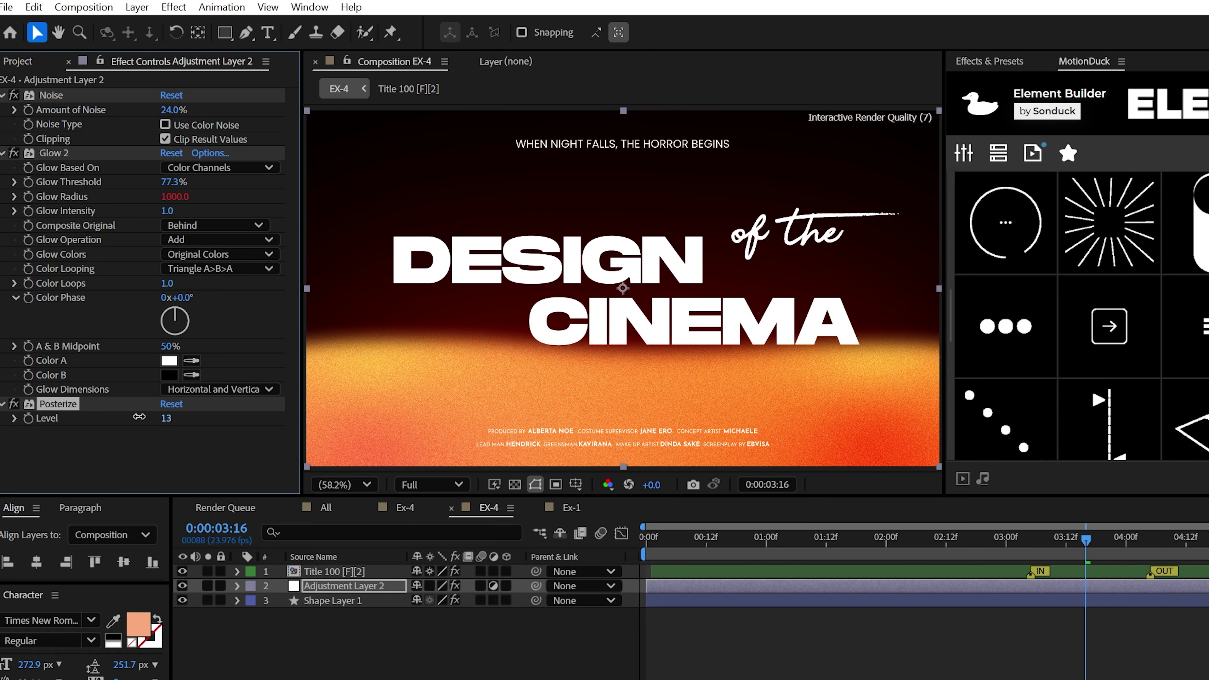
pyautogui.press('space')
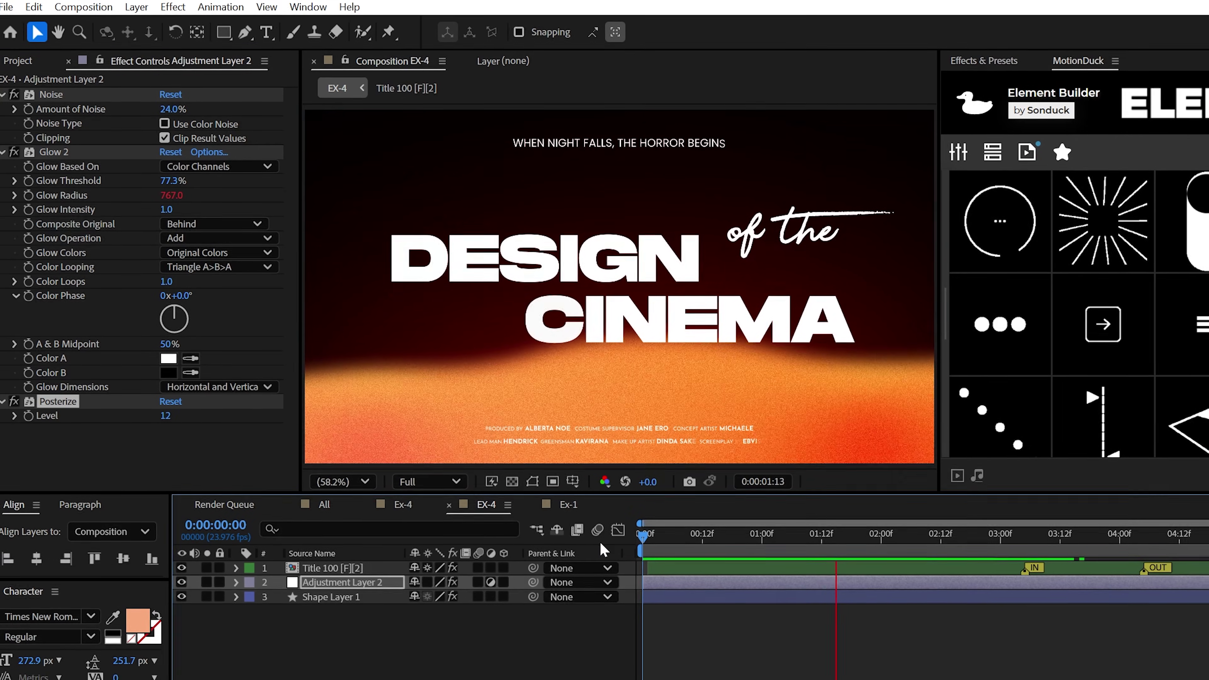